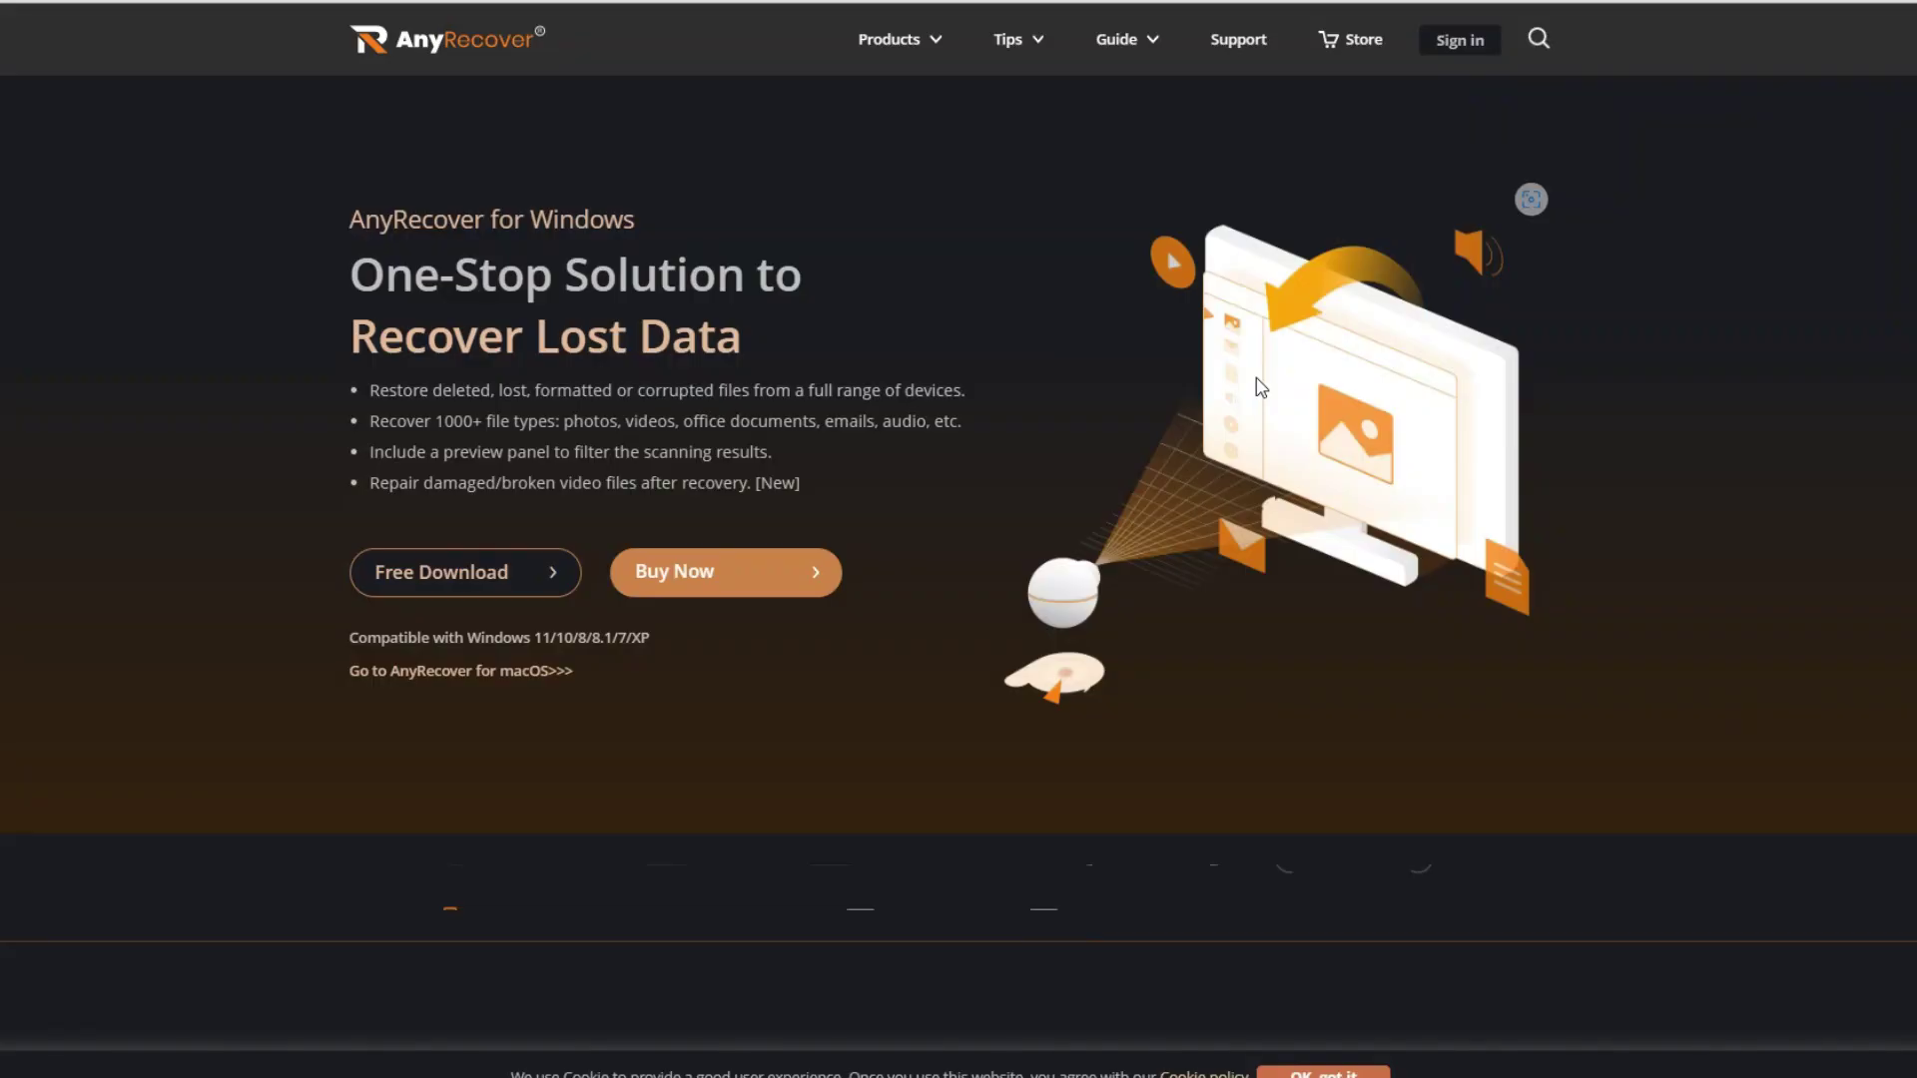
scroll(1268, 389, "down", 15)
scroll(1280, 398, "down", 3)
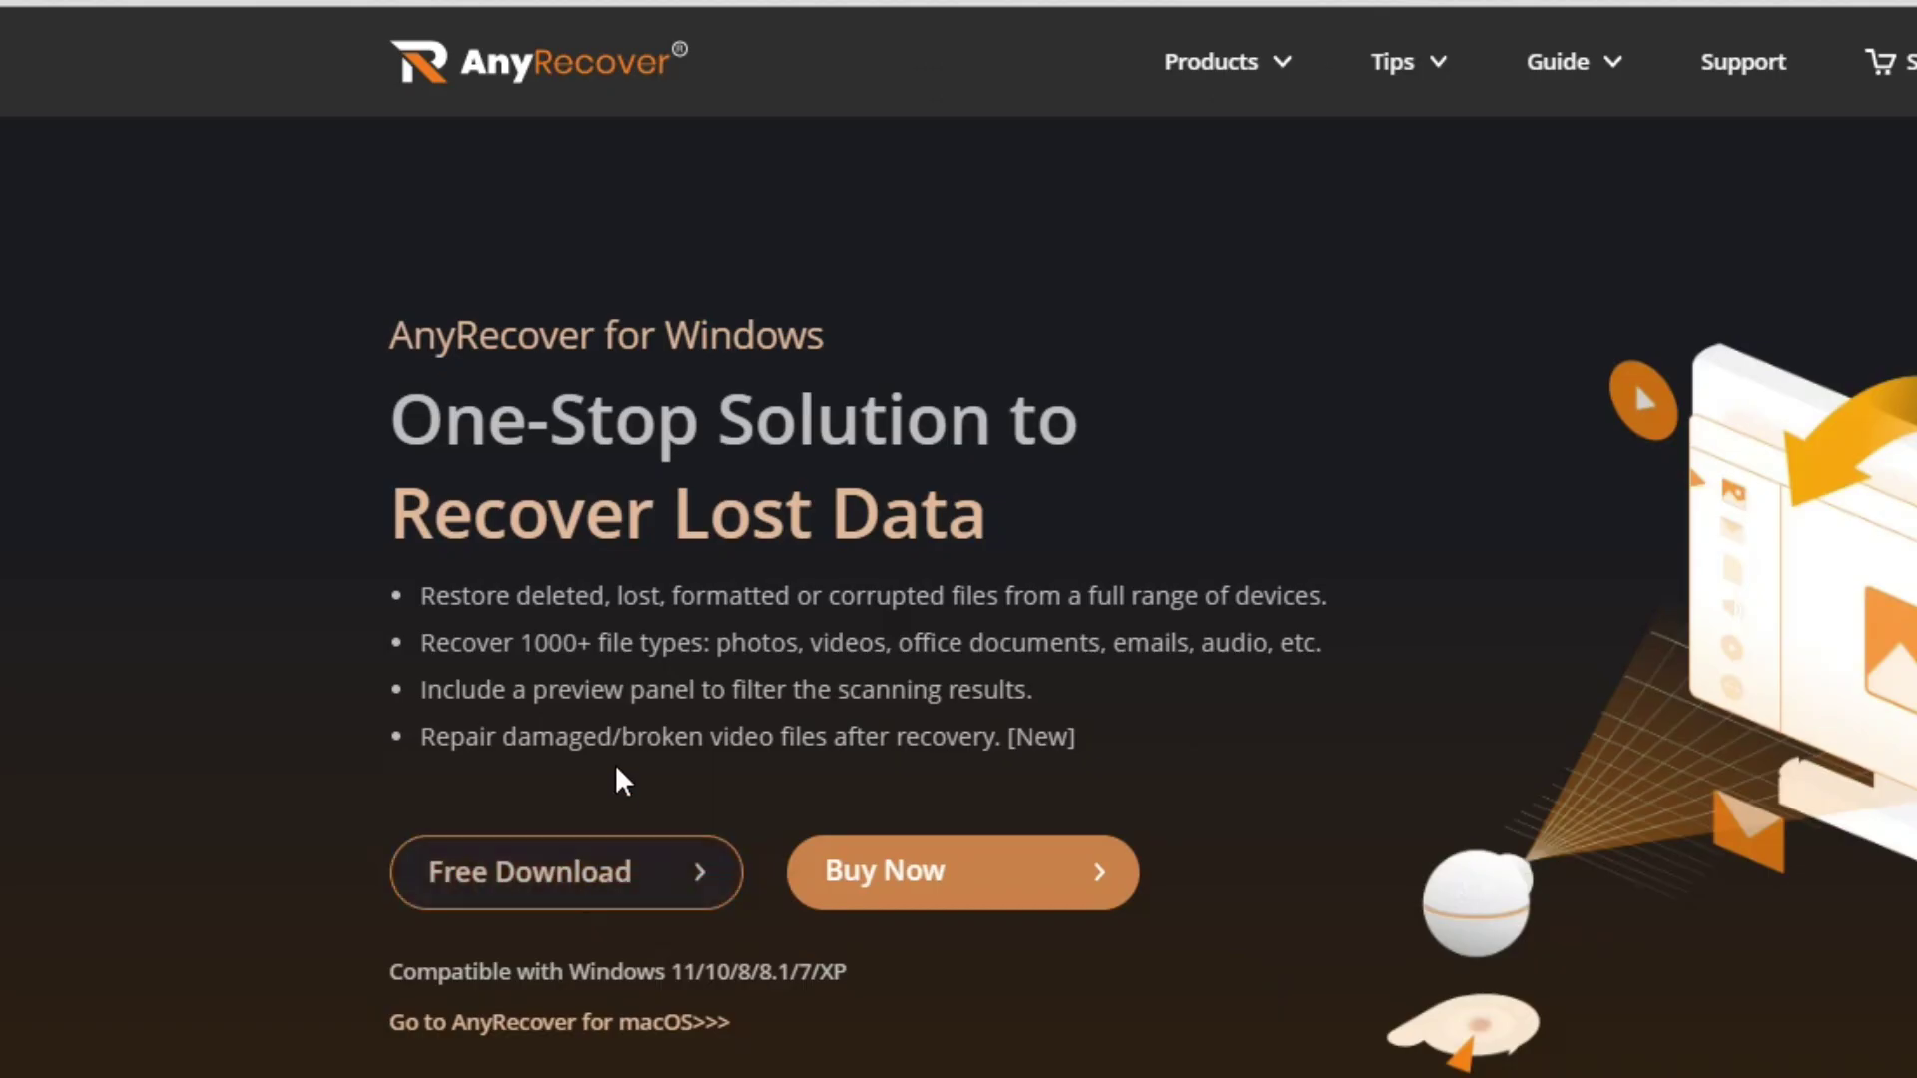
left_click(556, 505)
Step: Download the AnyRecover for Windows installer and install AnyRecover
left_click(617, 872)
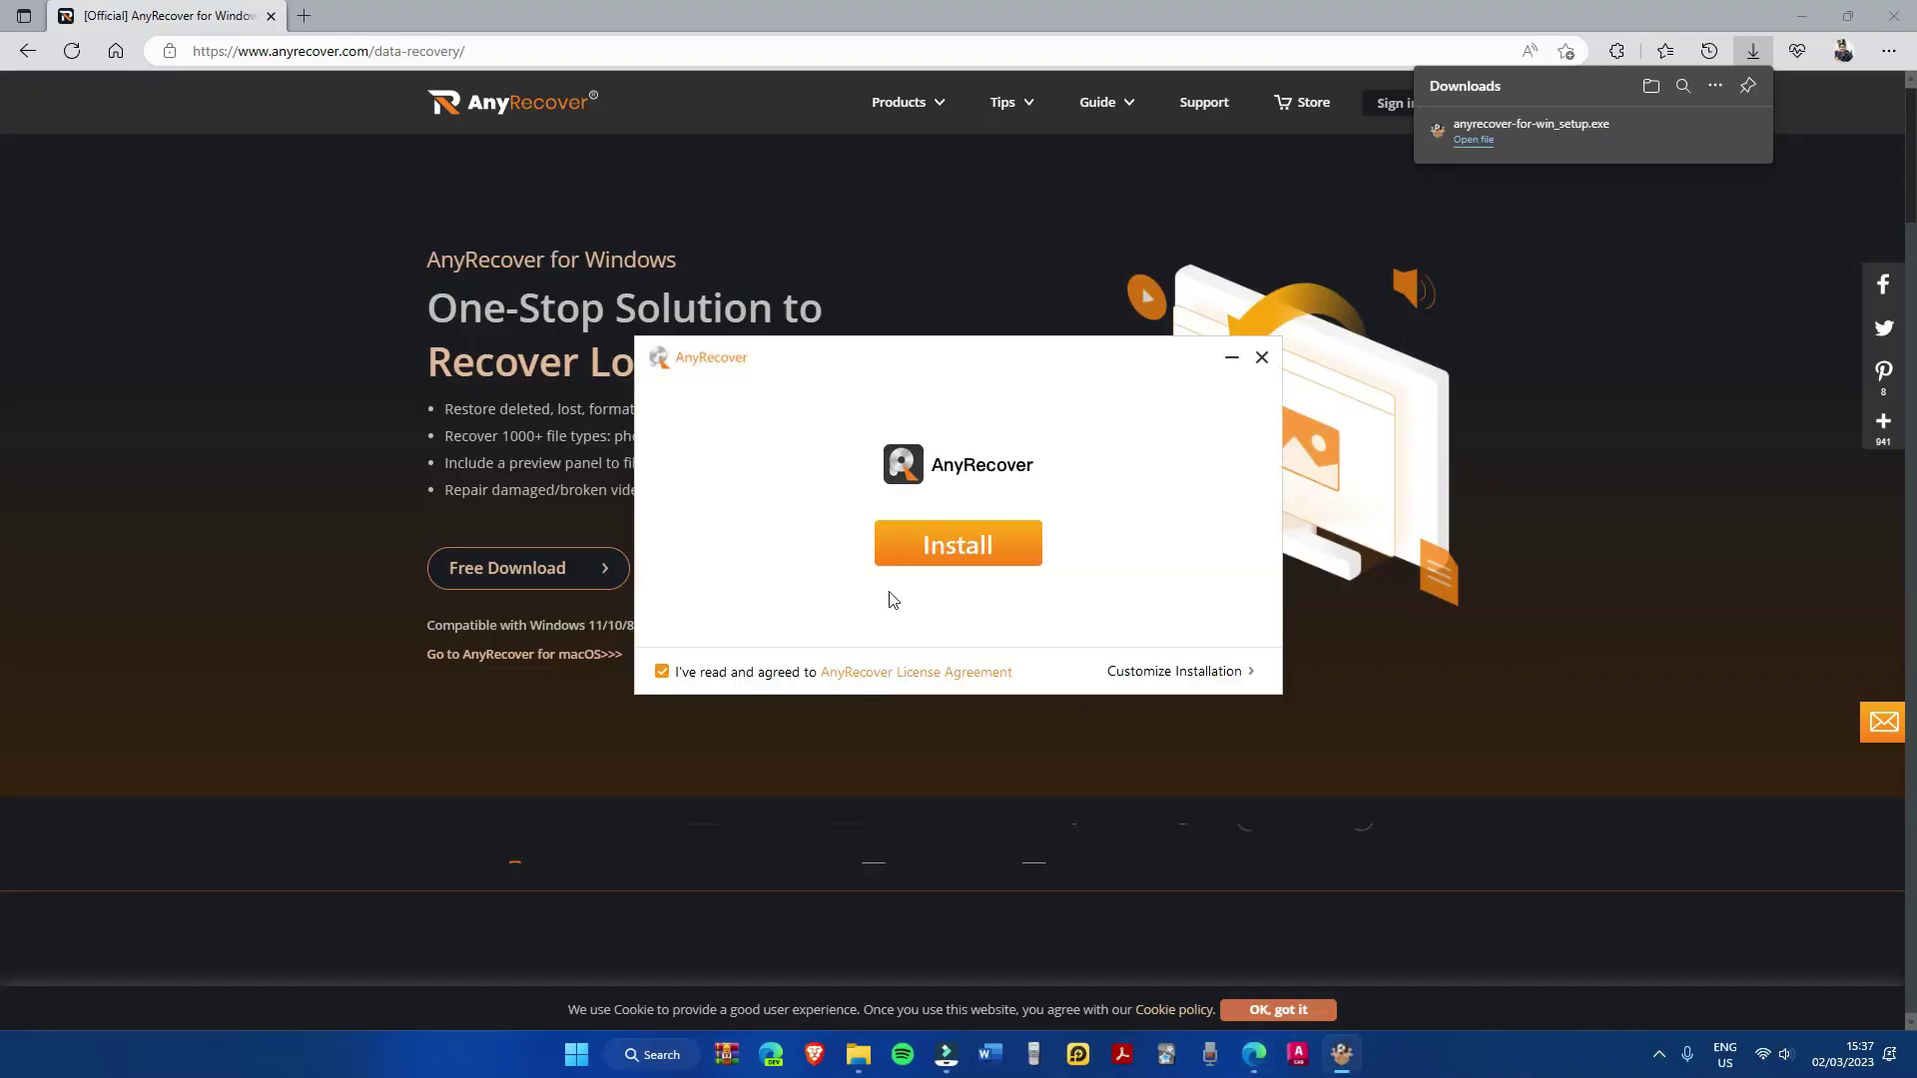
left_click(999, 557)
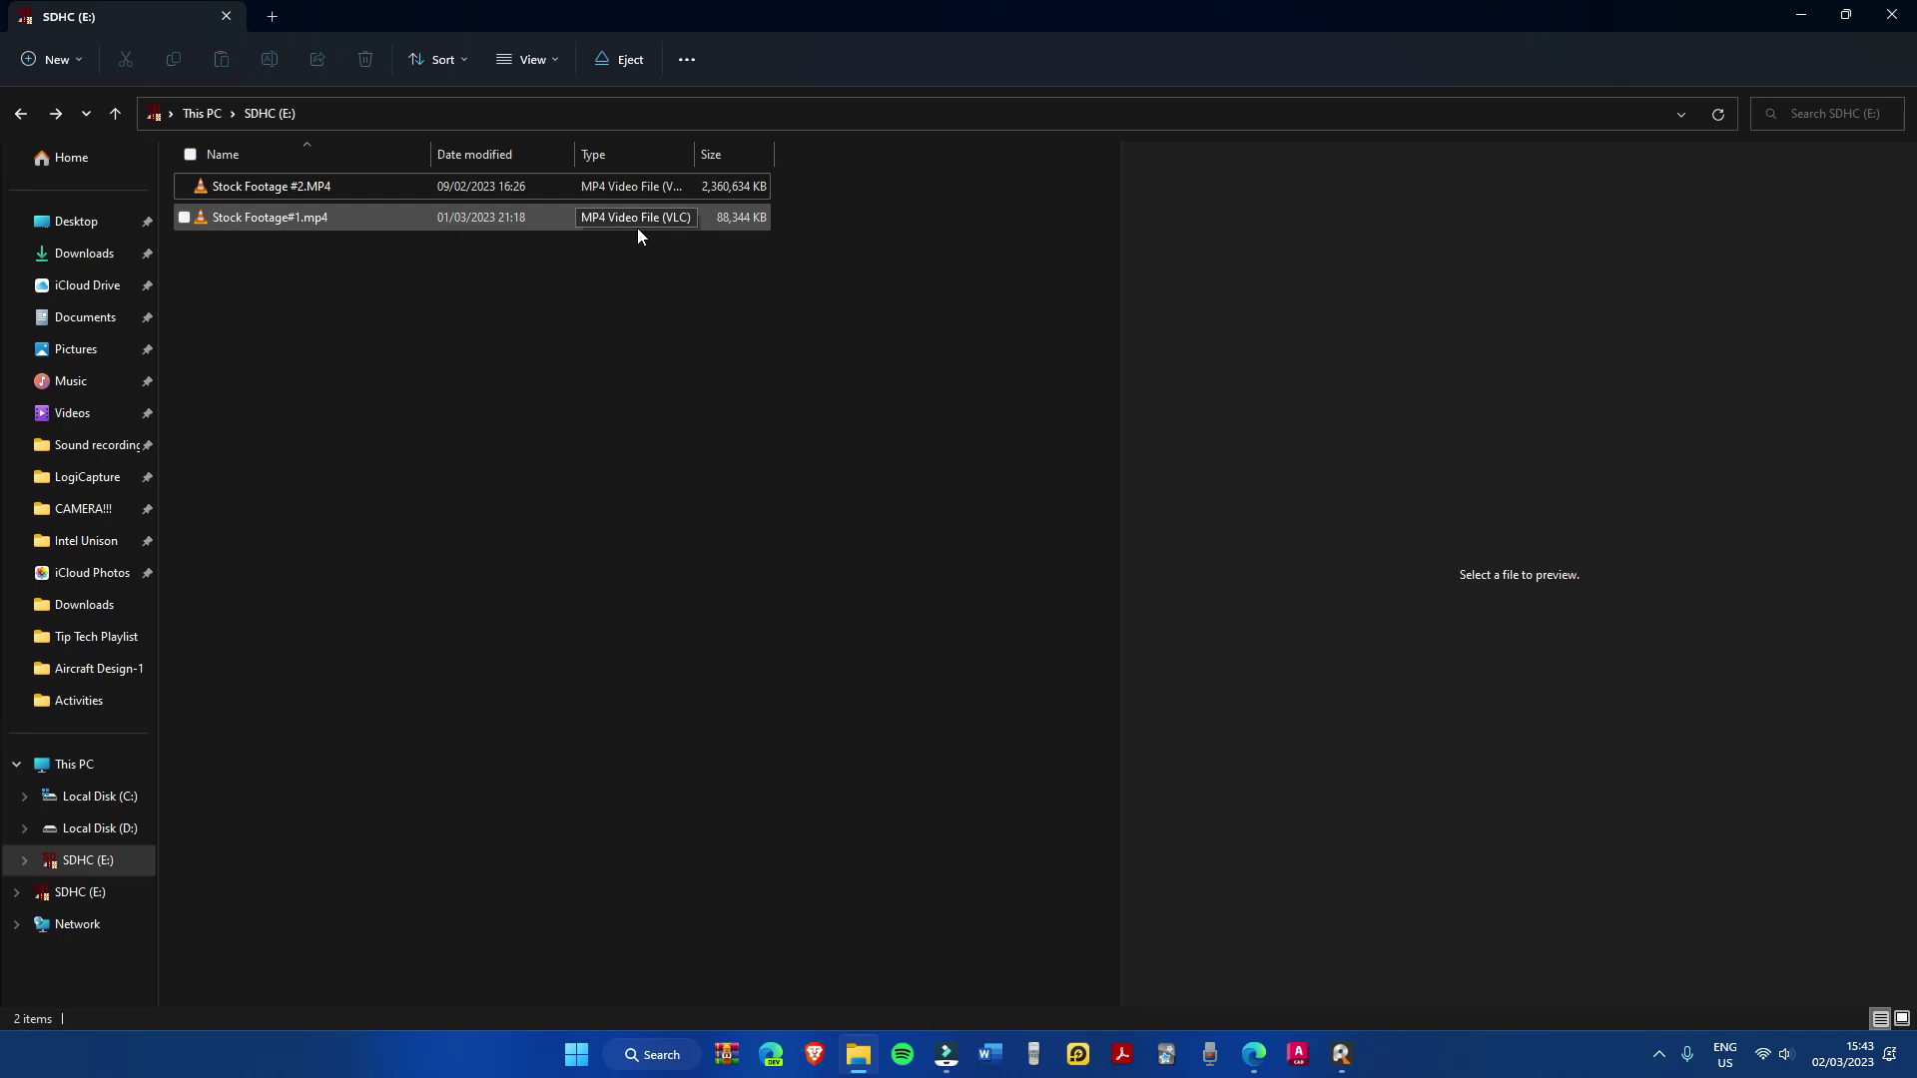
Step: Play one stock footage video, then permanently delete both Stock Footage files from the SD card
double_click(706, 212)
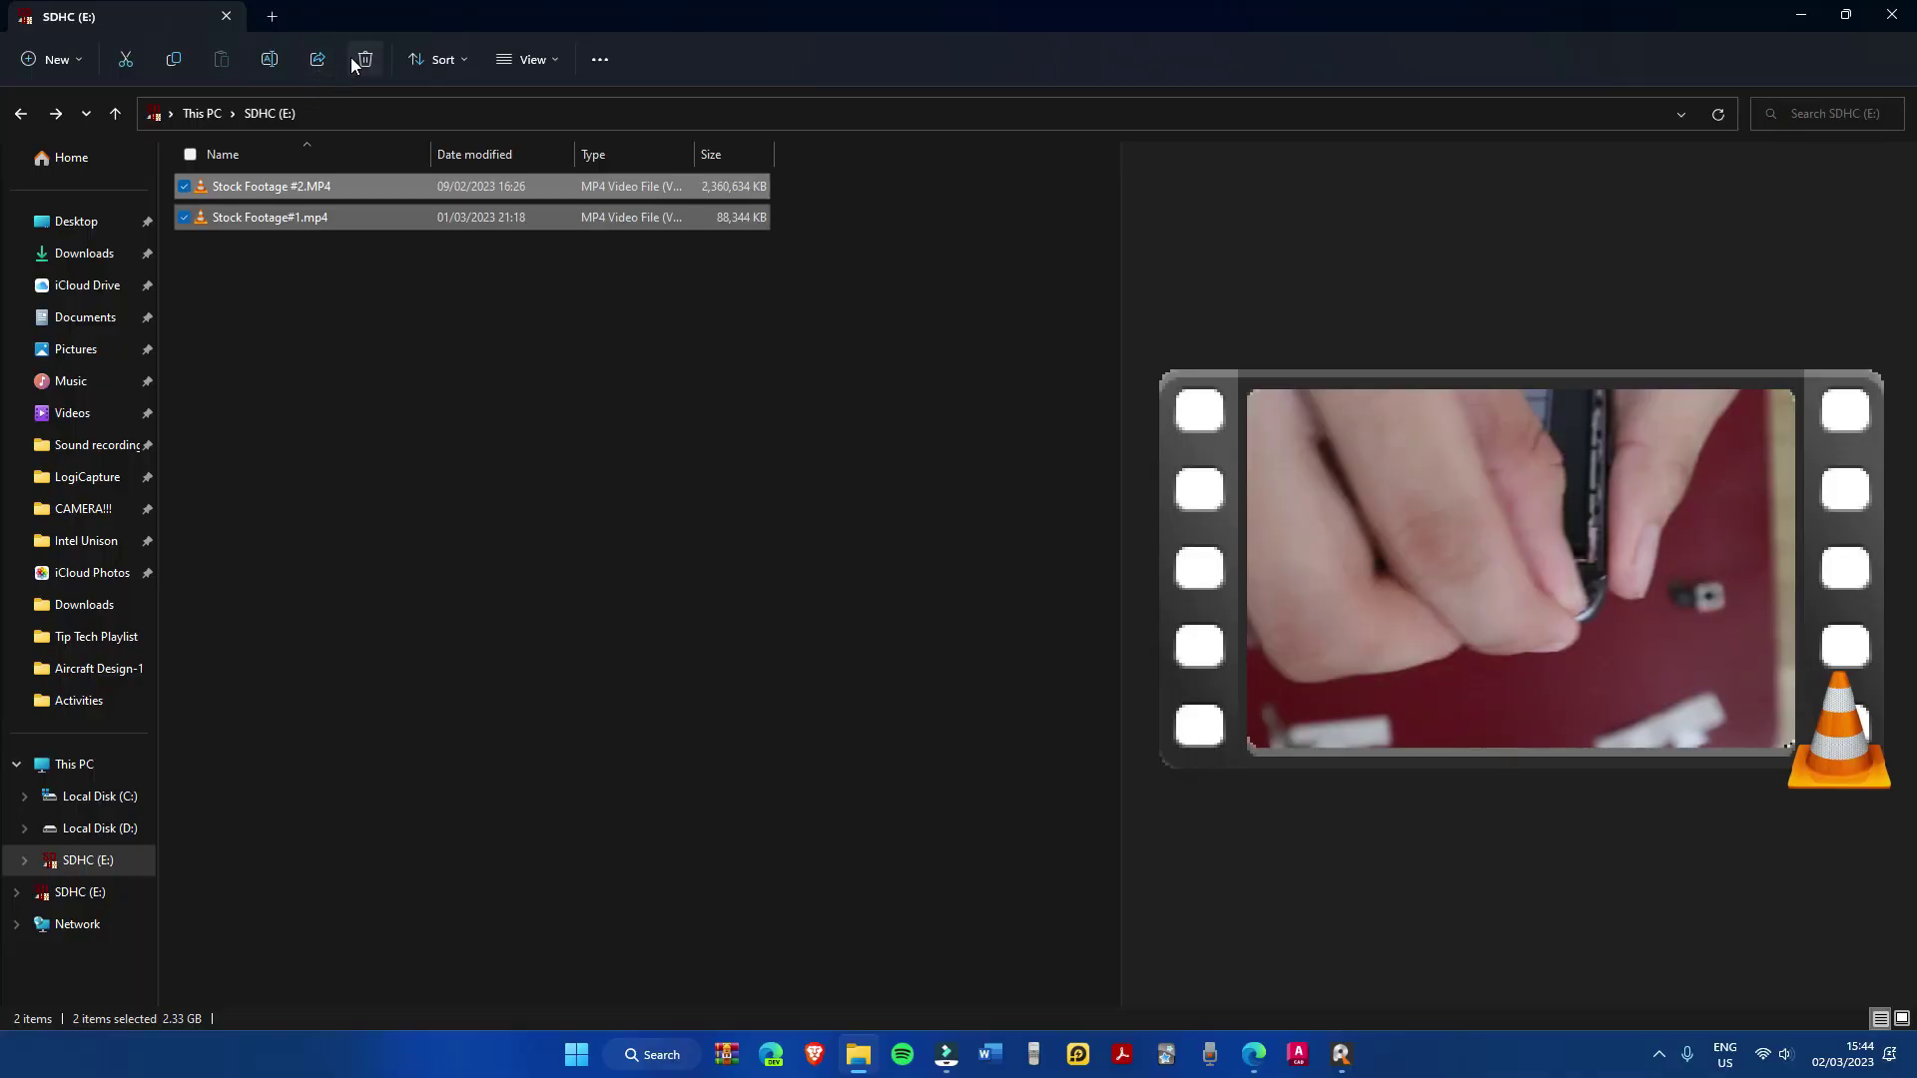
left_click(350, 56)
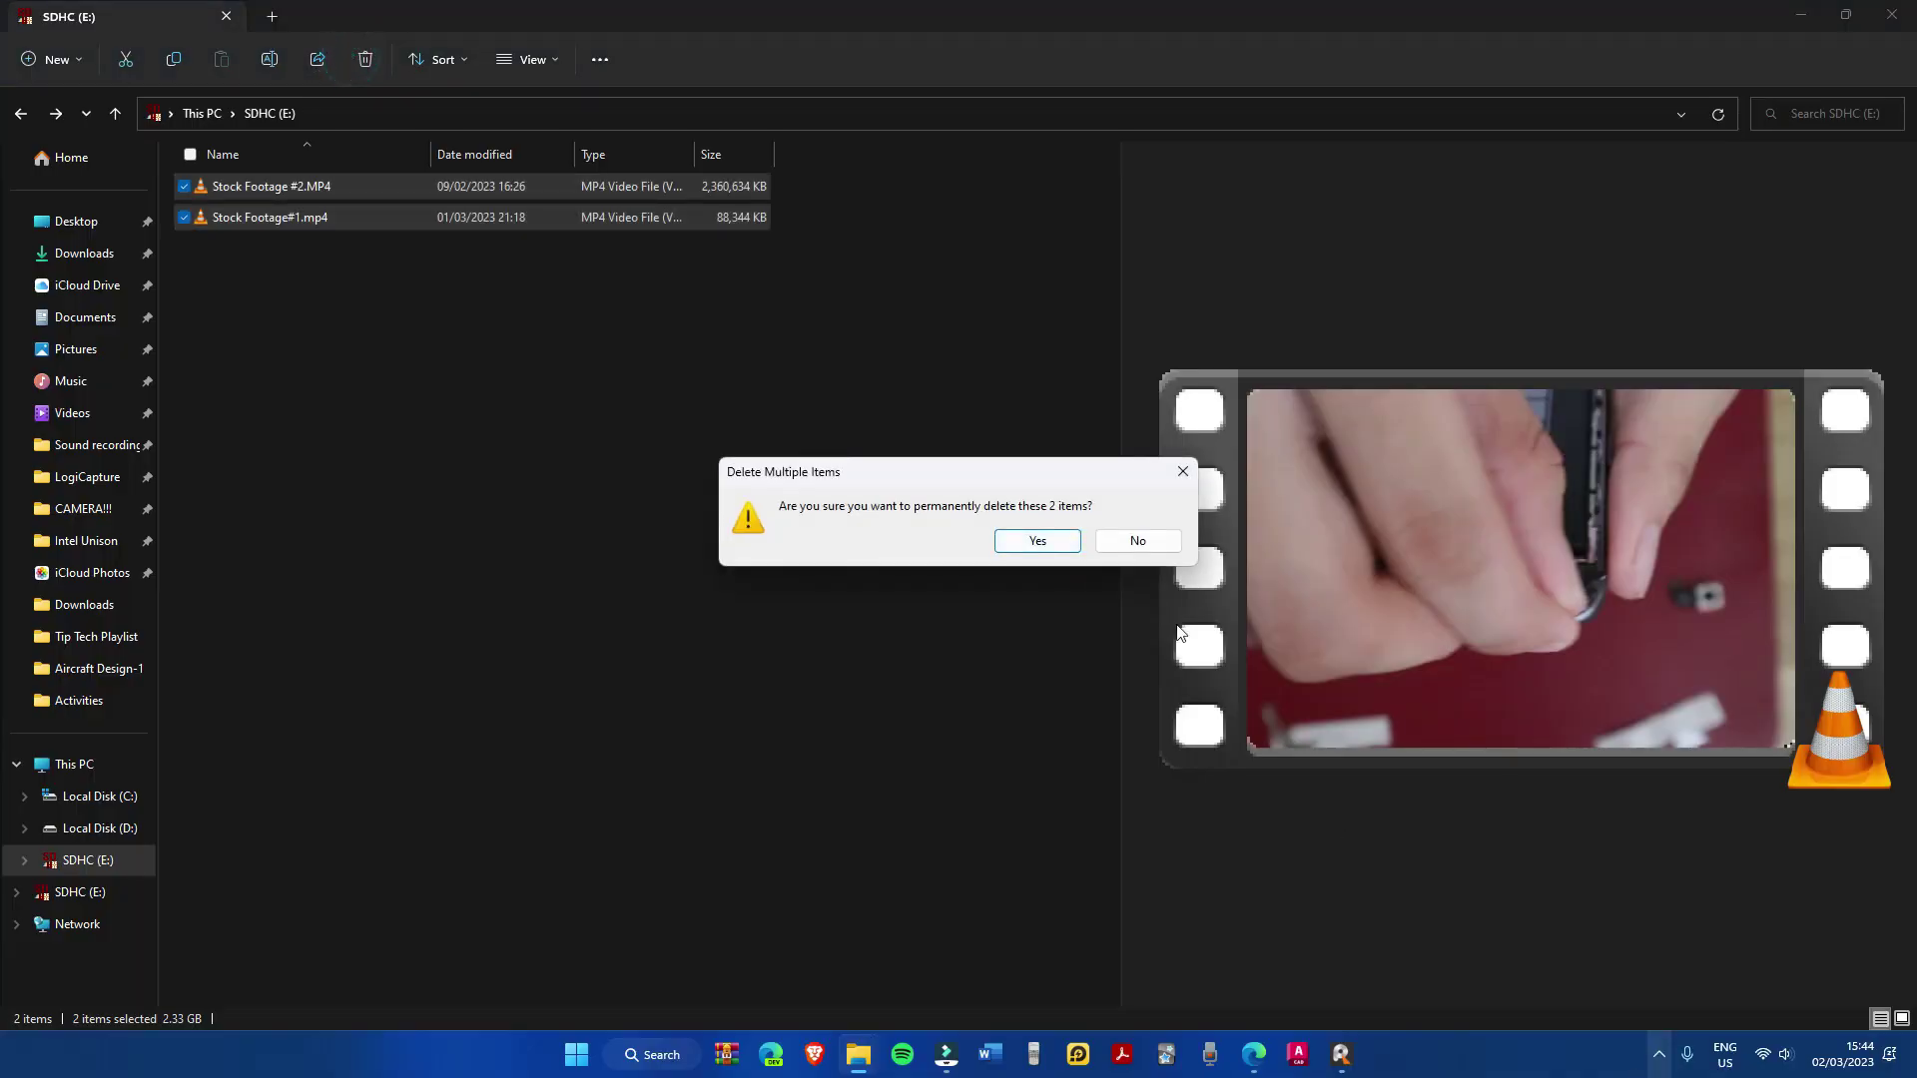
left_click(1037, 540)
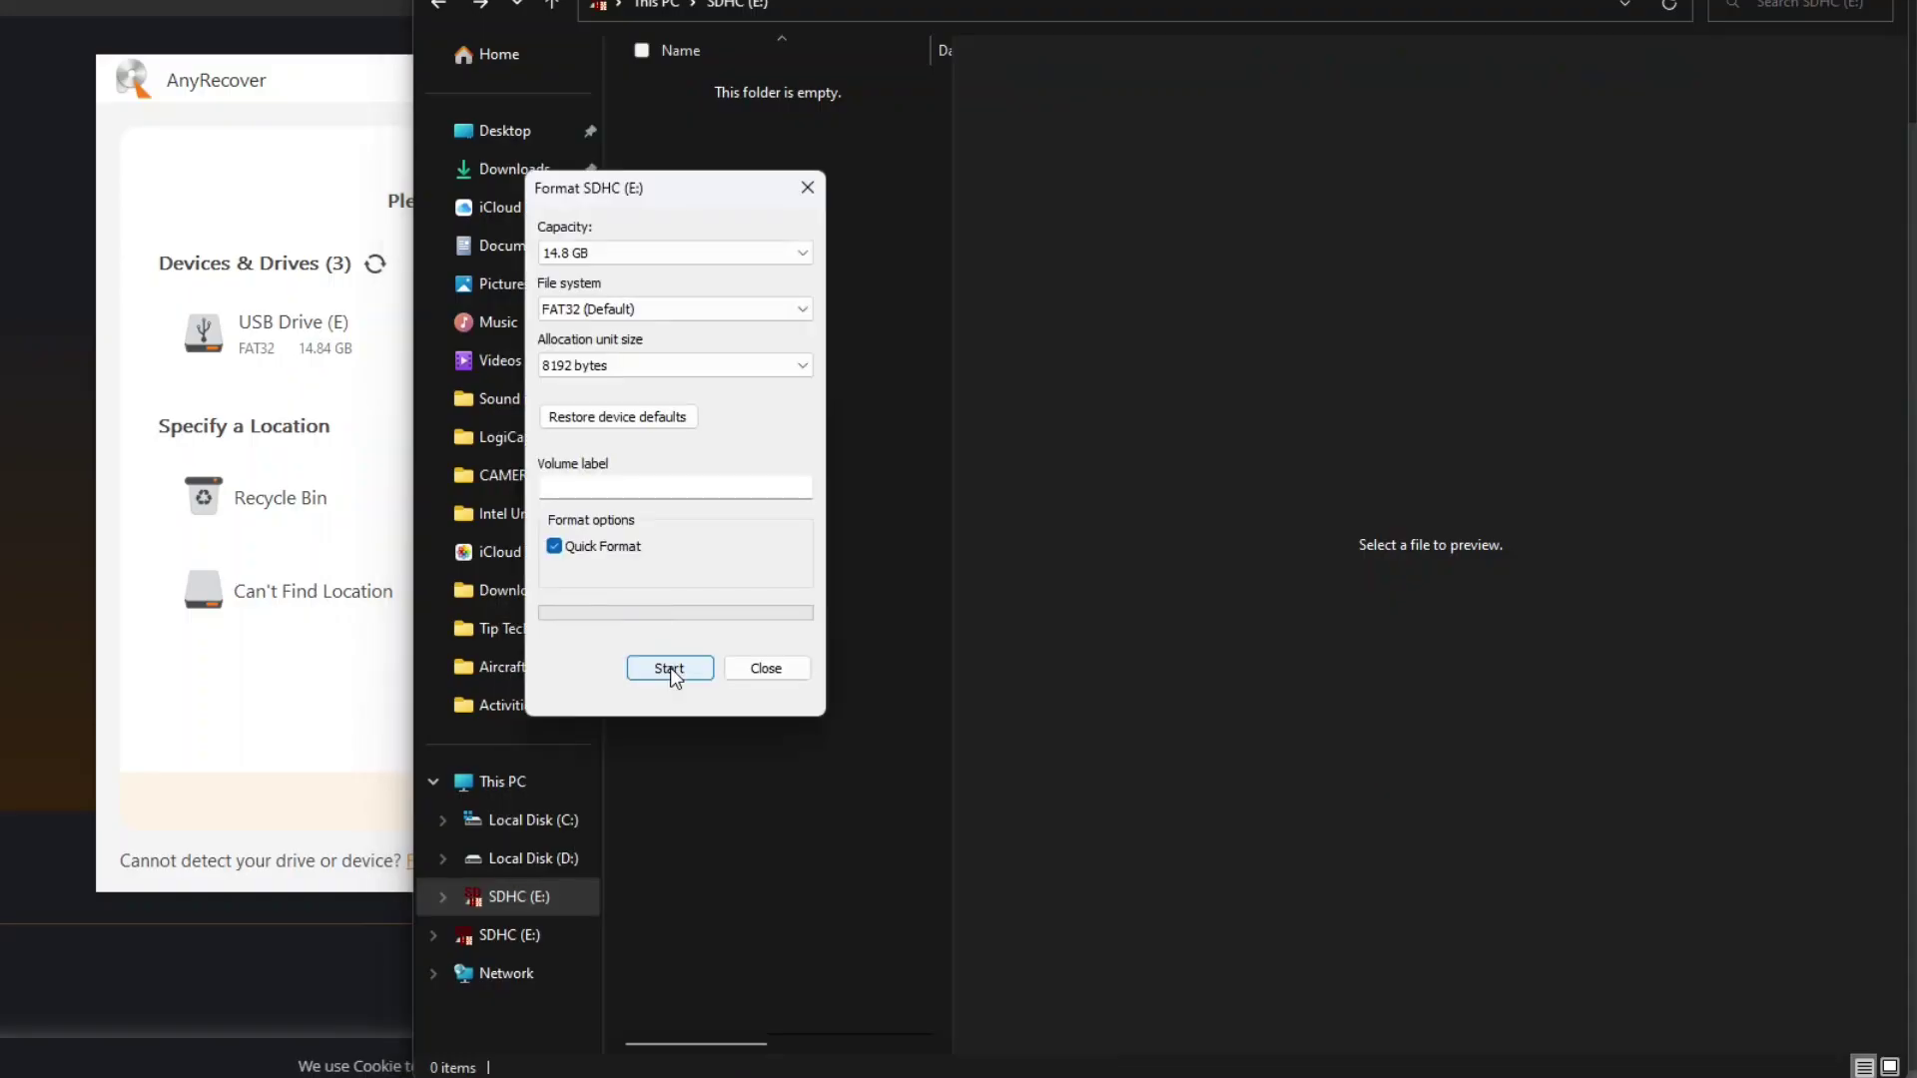
Step: Quick-format the SDHC (E:) card as FAT32 and close the Format window
left_click(669, 667)
left_click(817, 484)
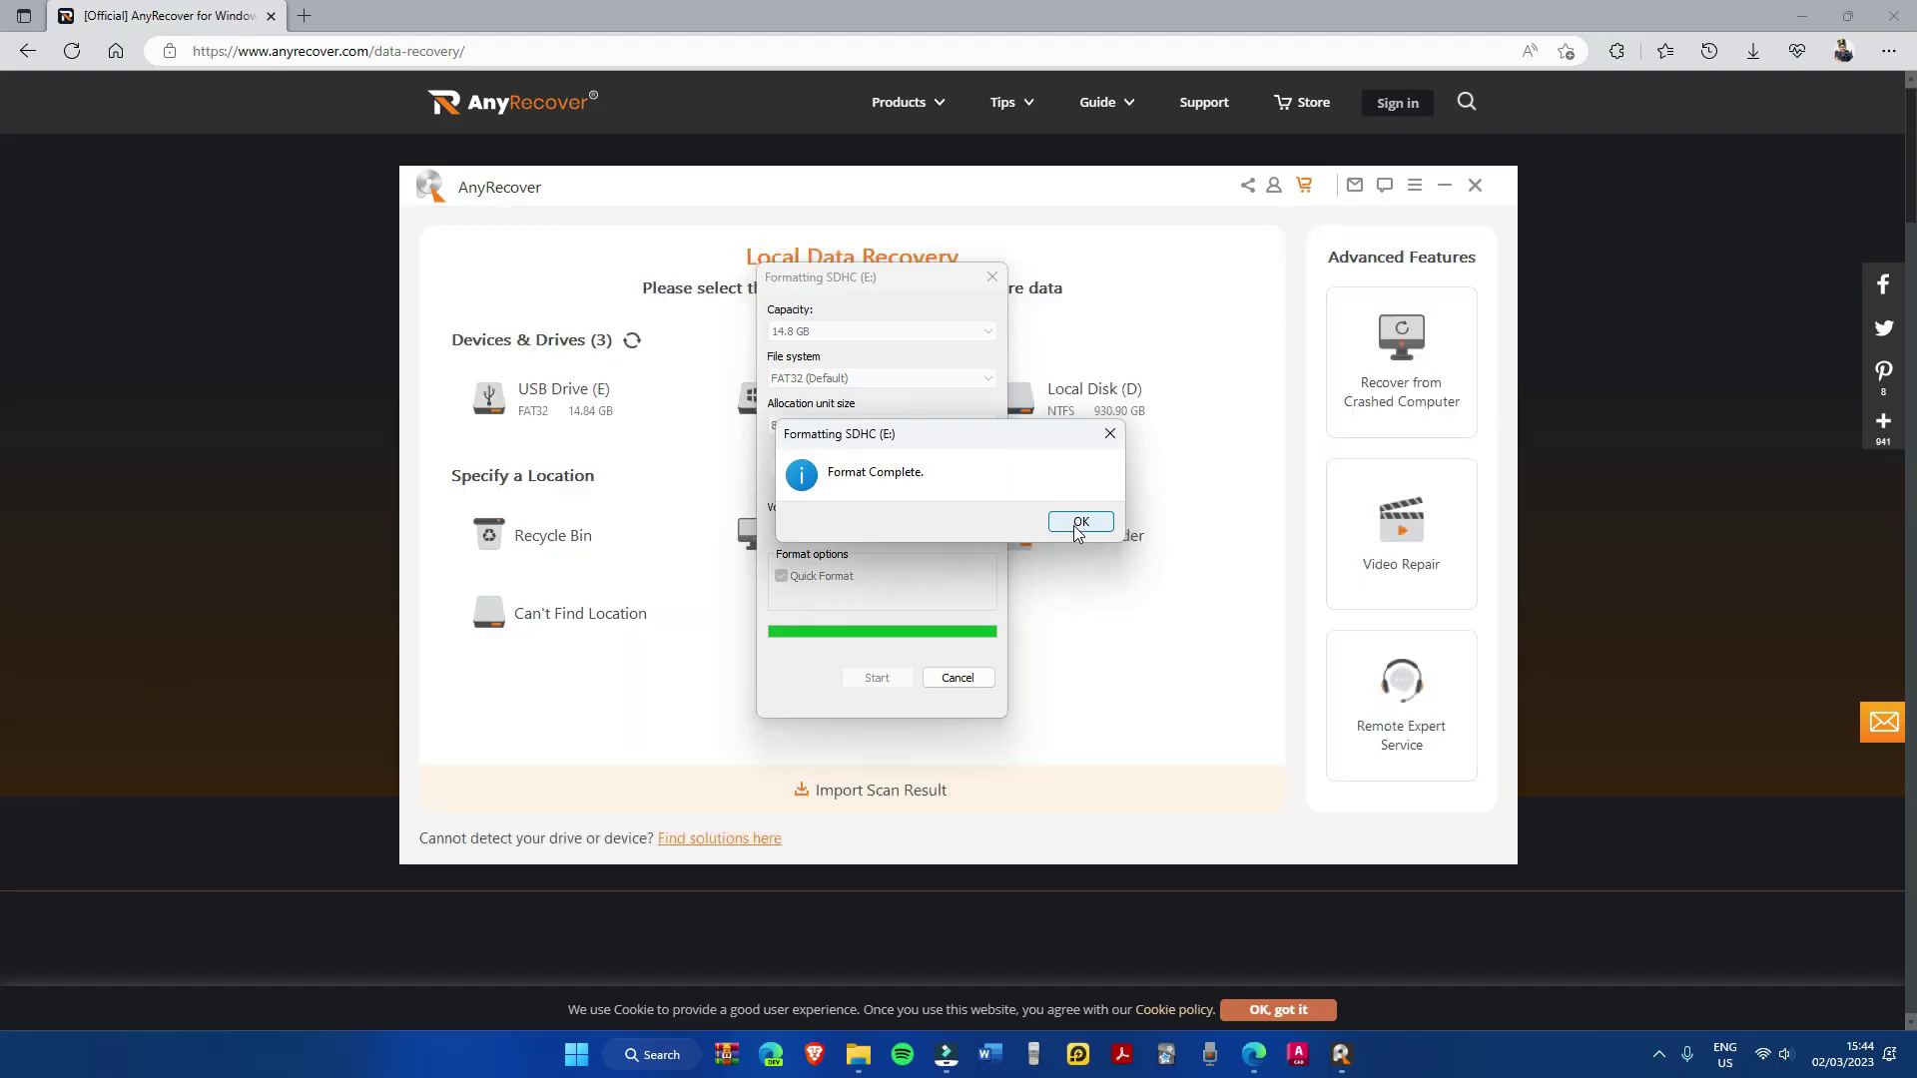
left_click(905, 484)
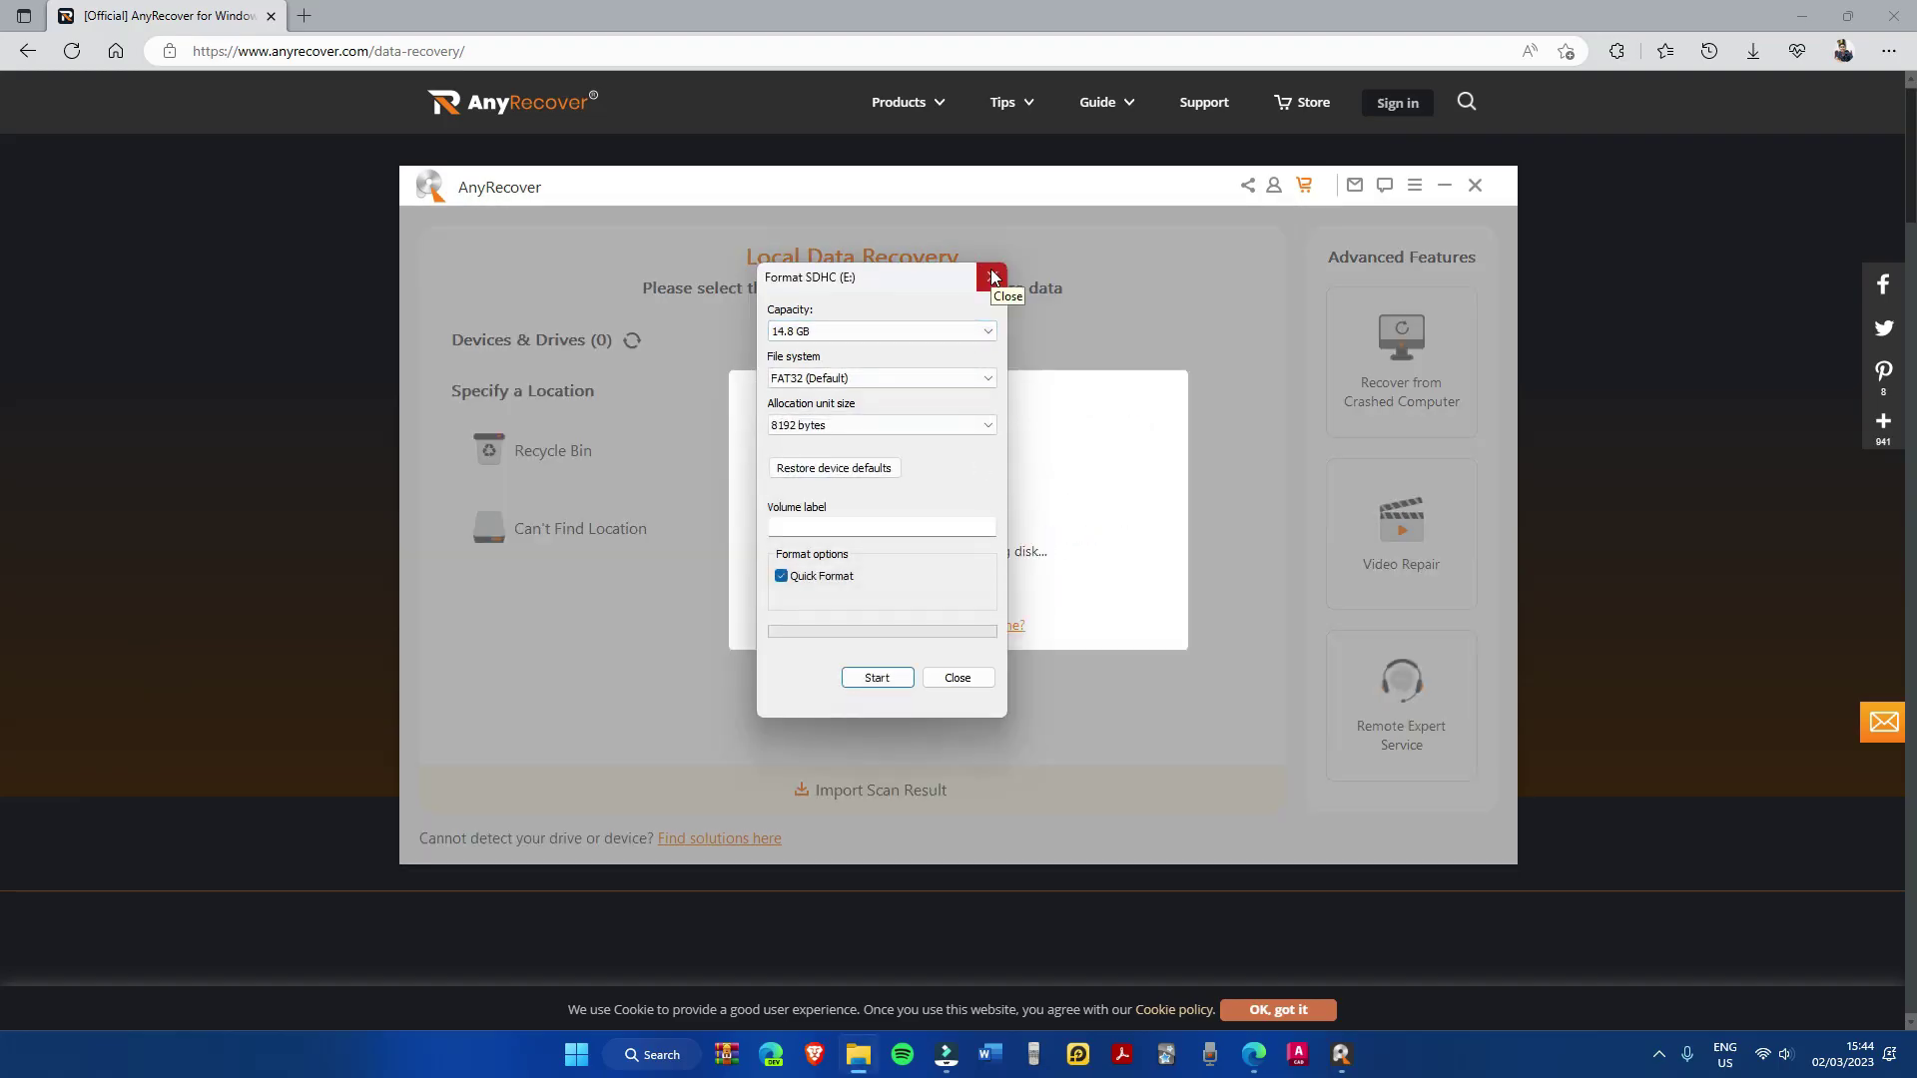
left_click(993, 276)
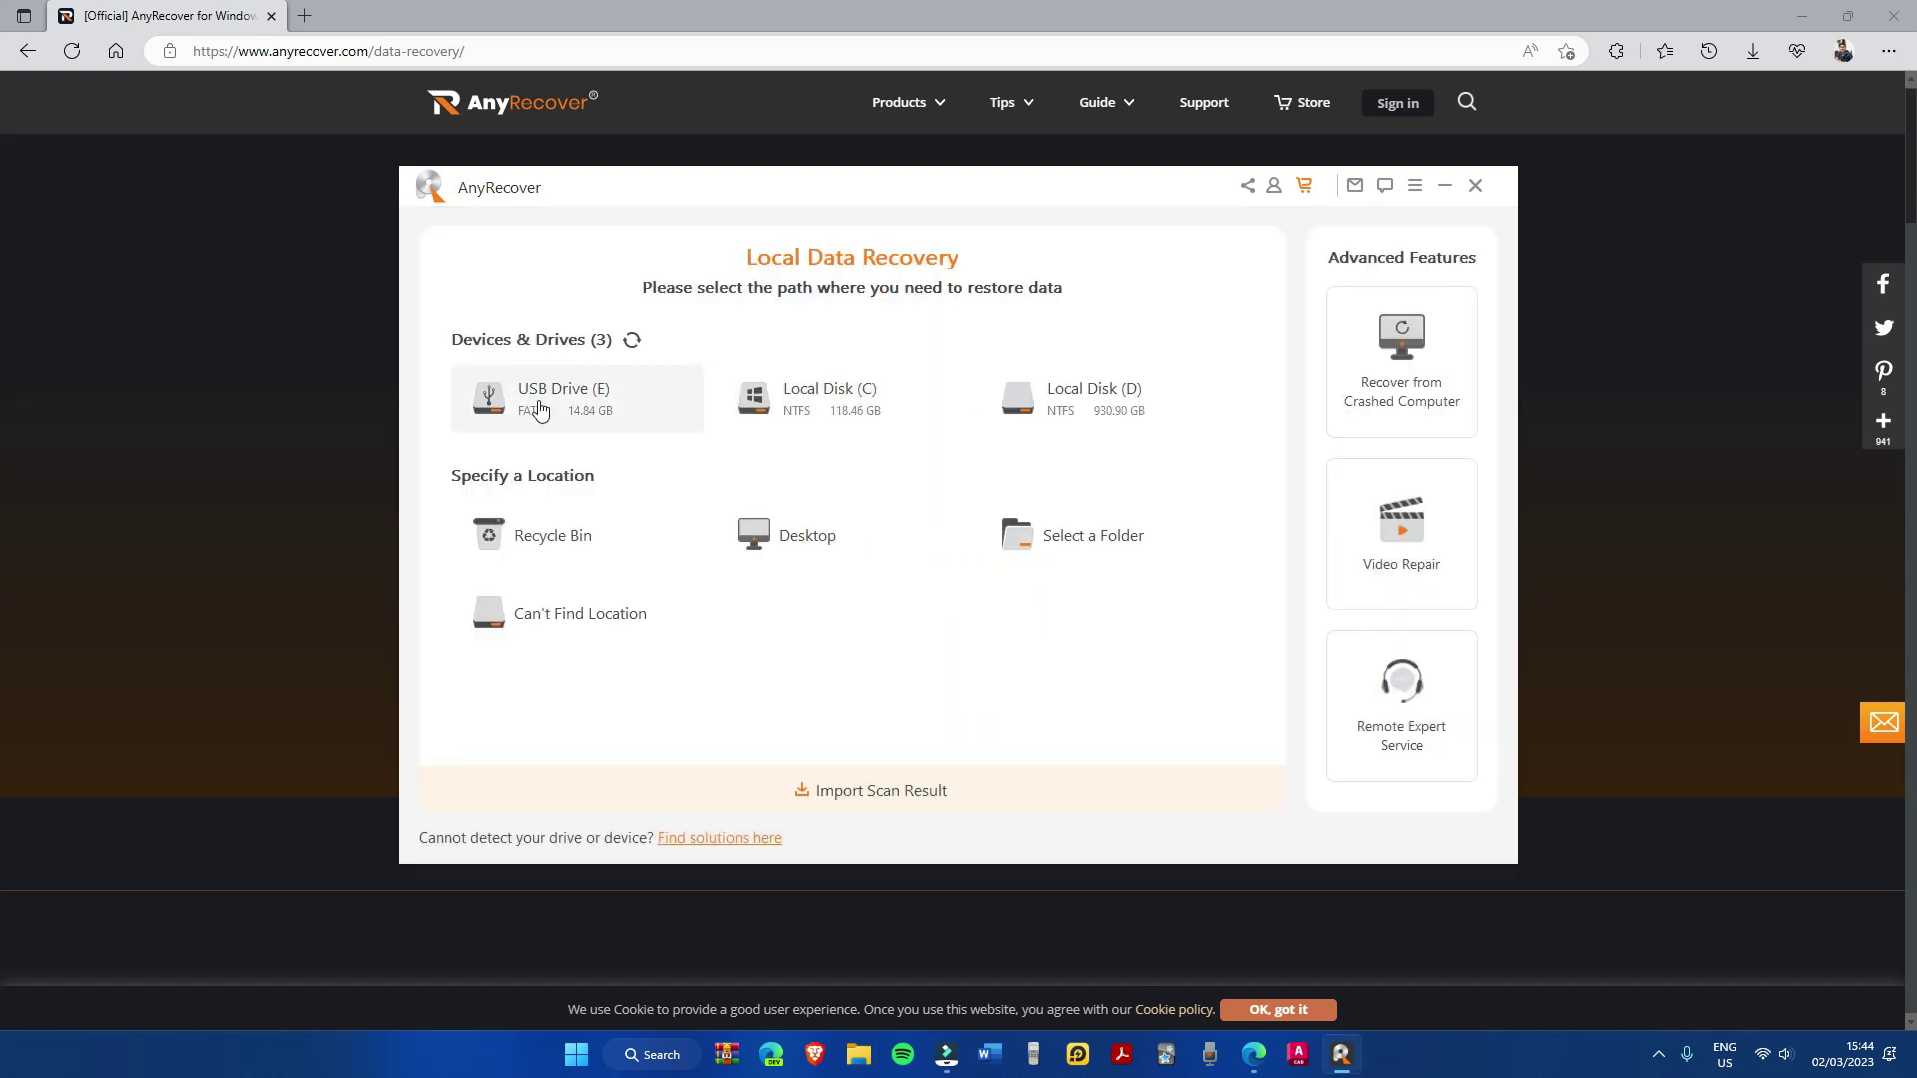
Step: Dismiss the format window so AnyRecover's reloaded drive list shows USB Drive (E)
left_click(539, 410)
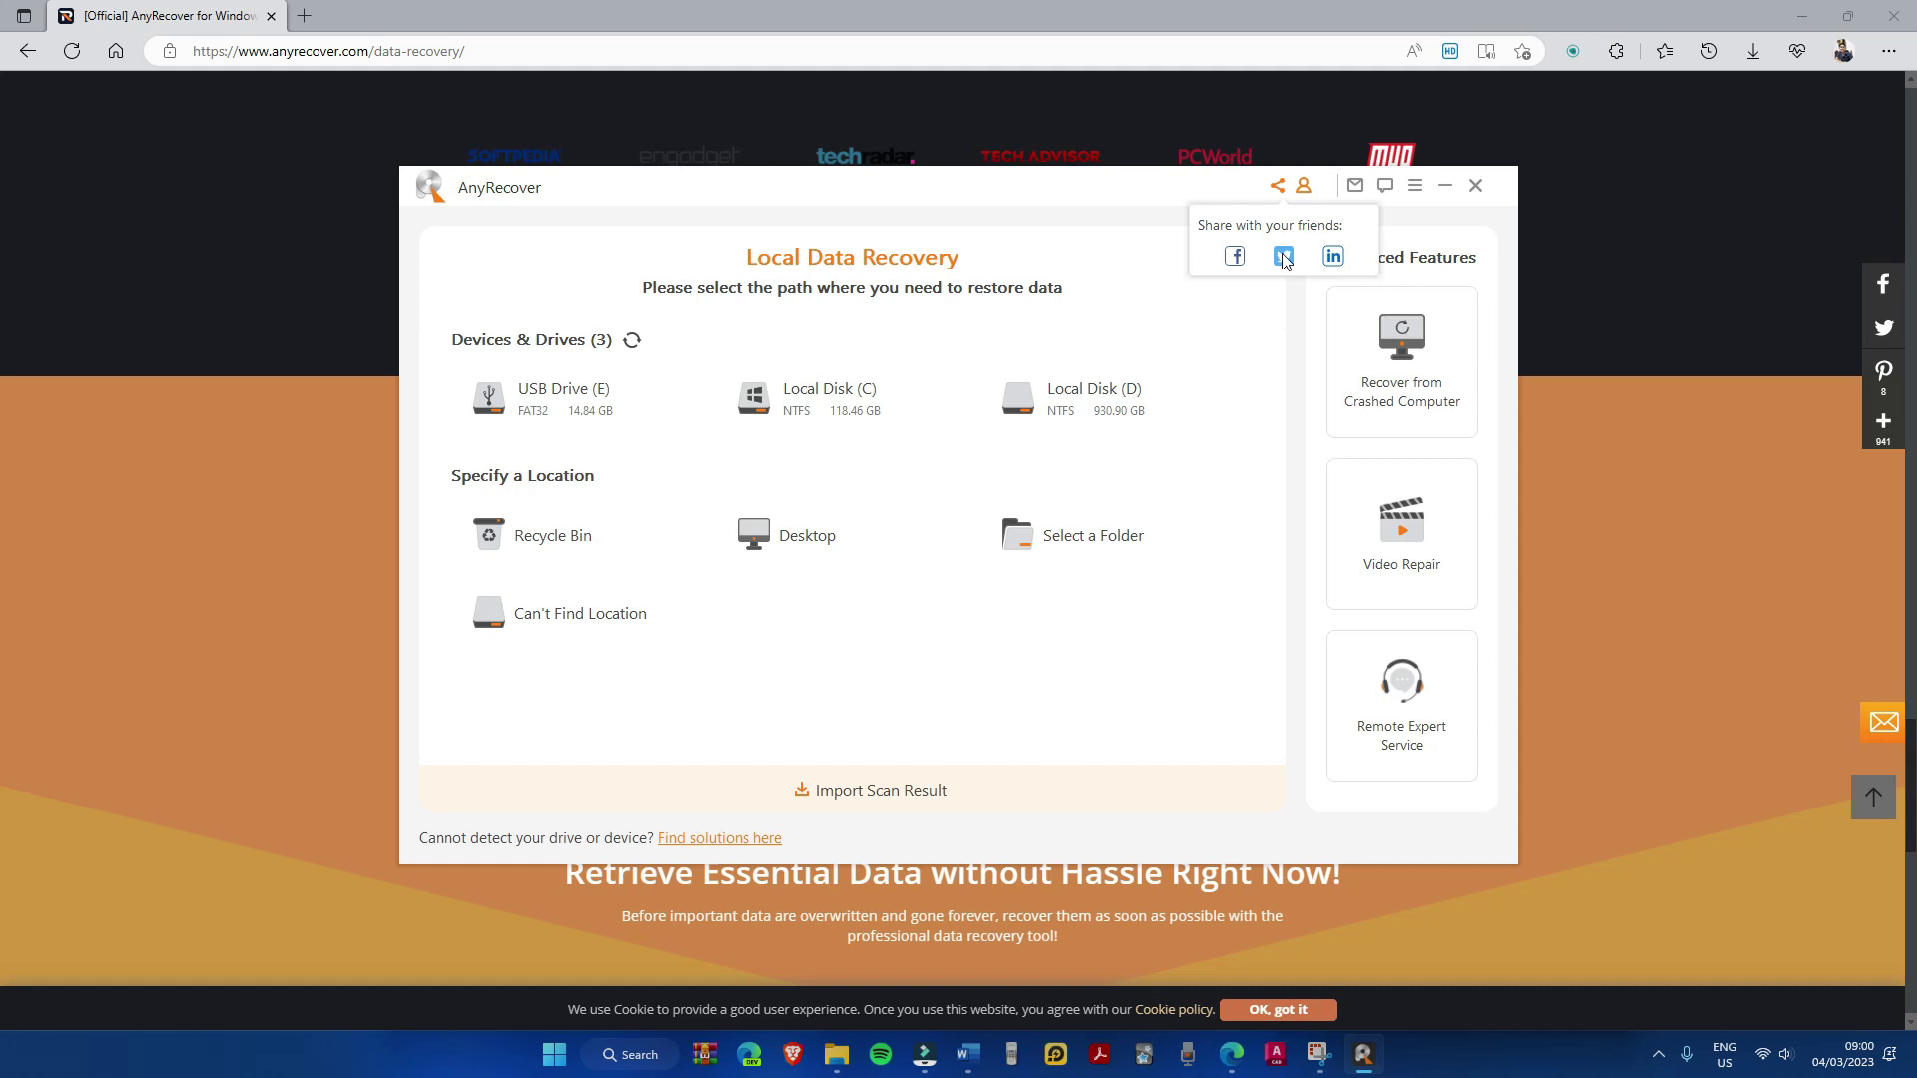
Step: Share AnyRecover on Twitter from the Share with your friends popup
left_click(1286, 258)
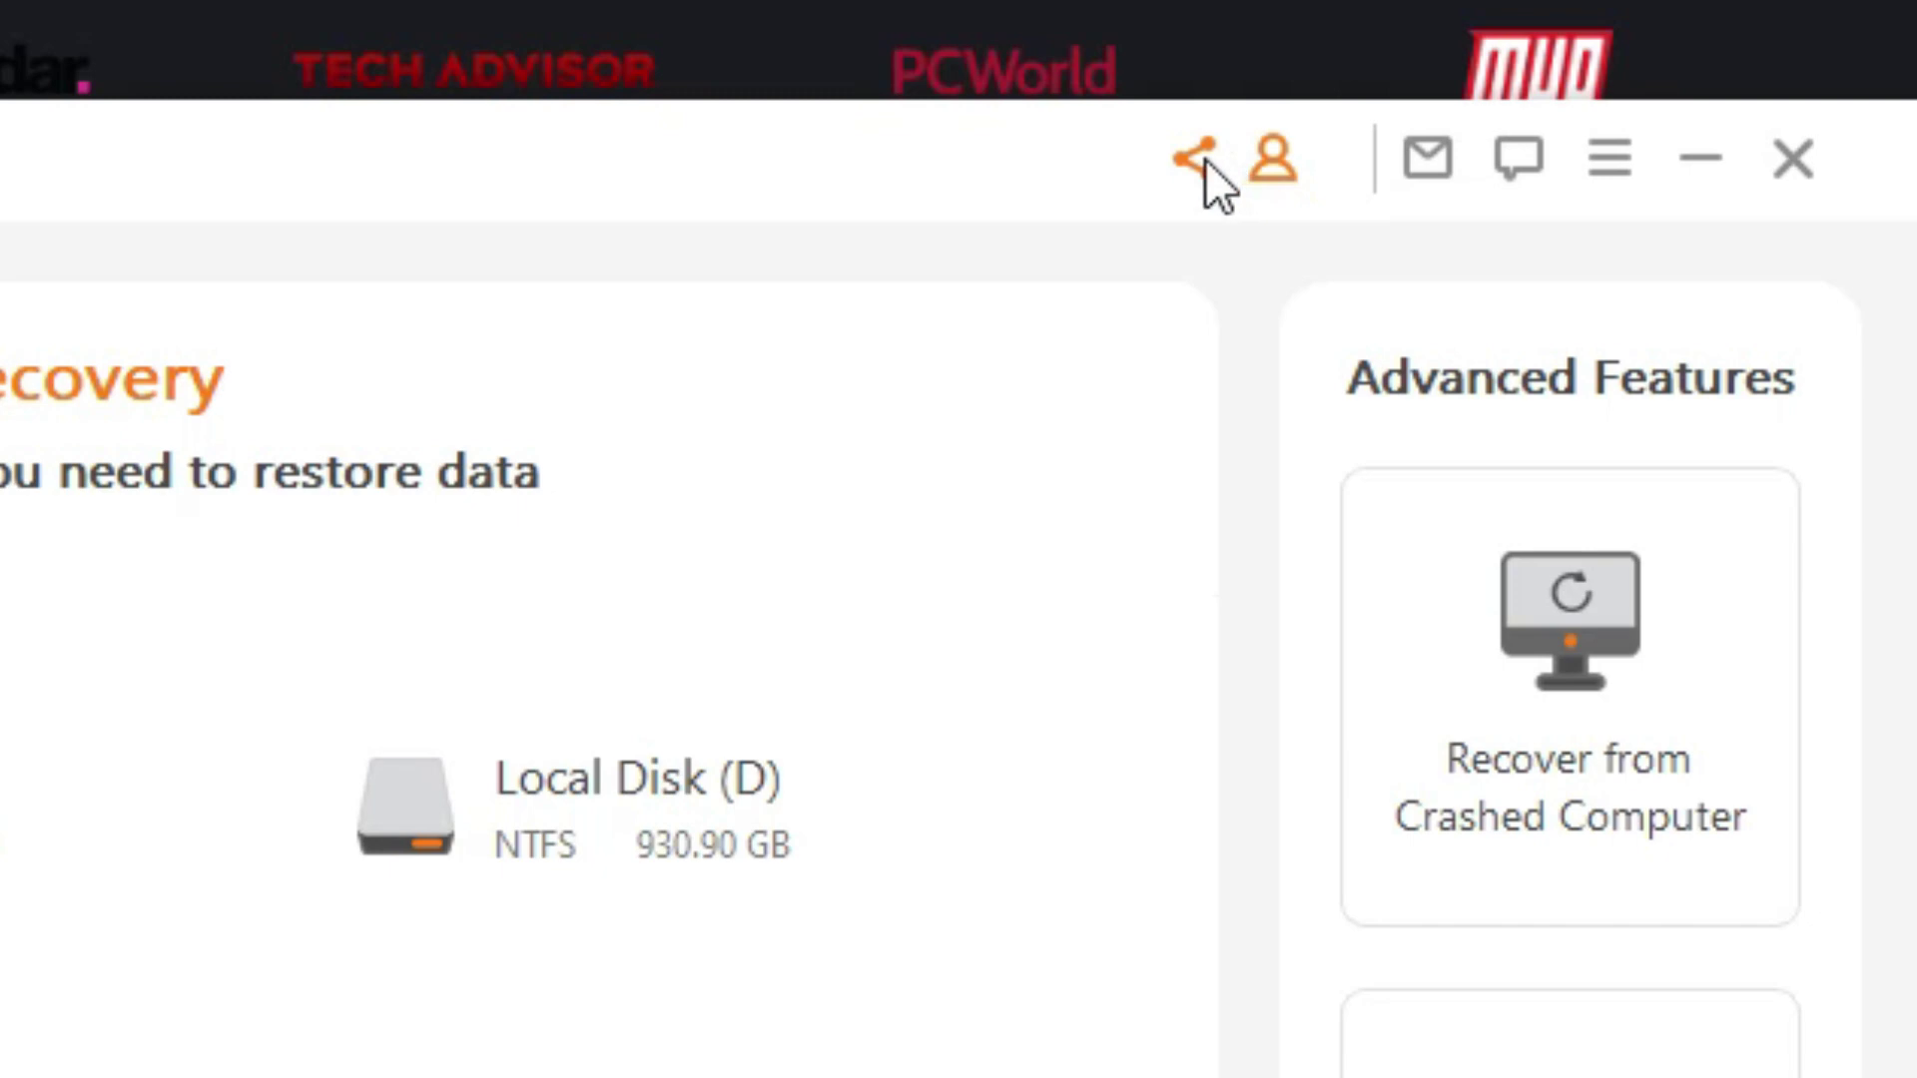
left_click(1280, 192)
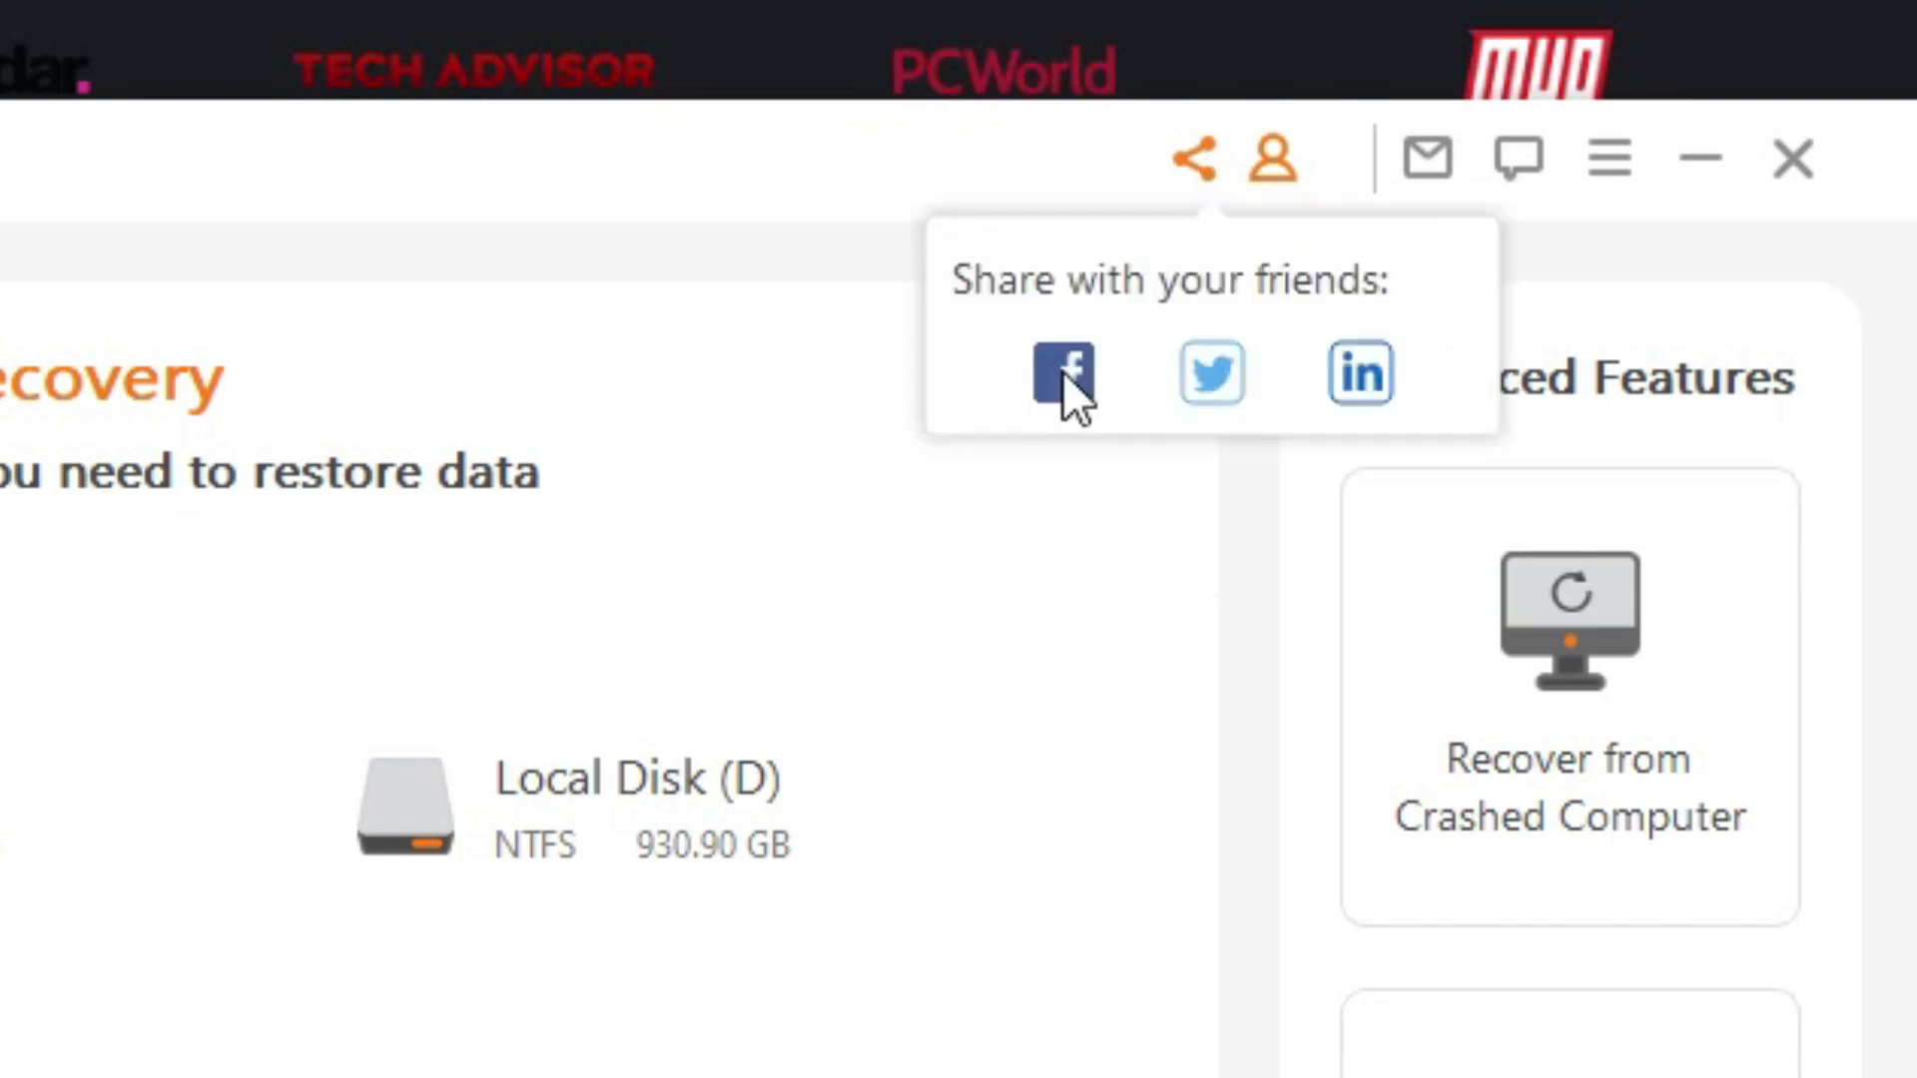
left_click(1211, 372)
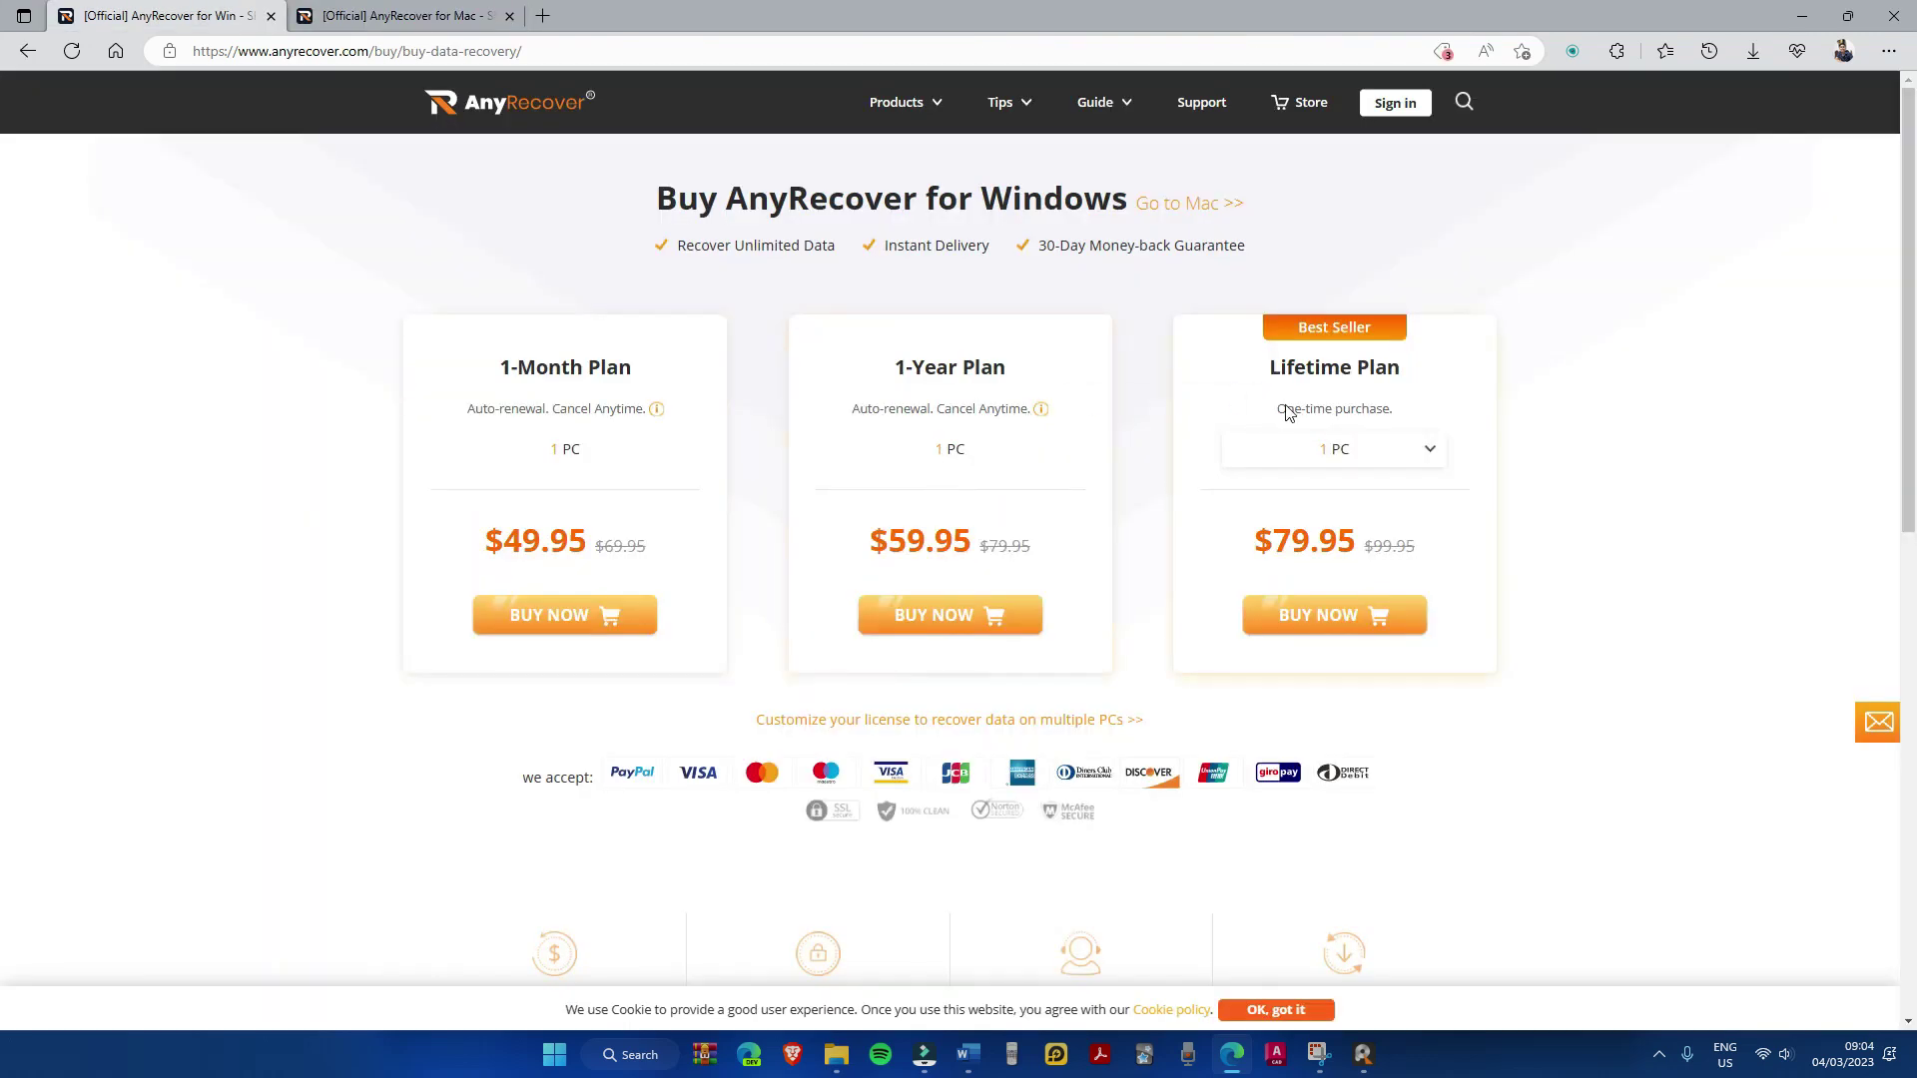
Step: Choose the 5 PCs Lifetime Plan licence ($99.95), then view the AnyRecover for Mac buy page
left_click(1373, 460)
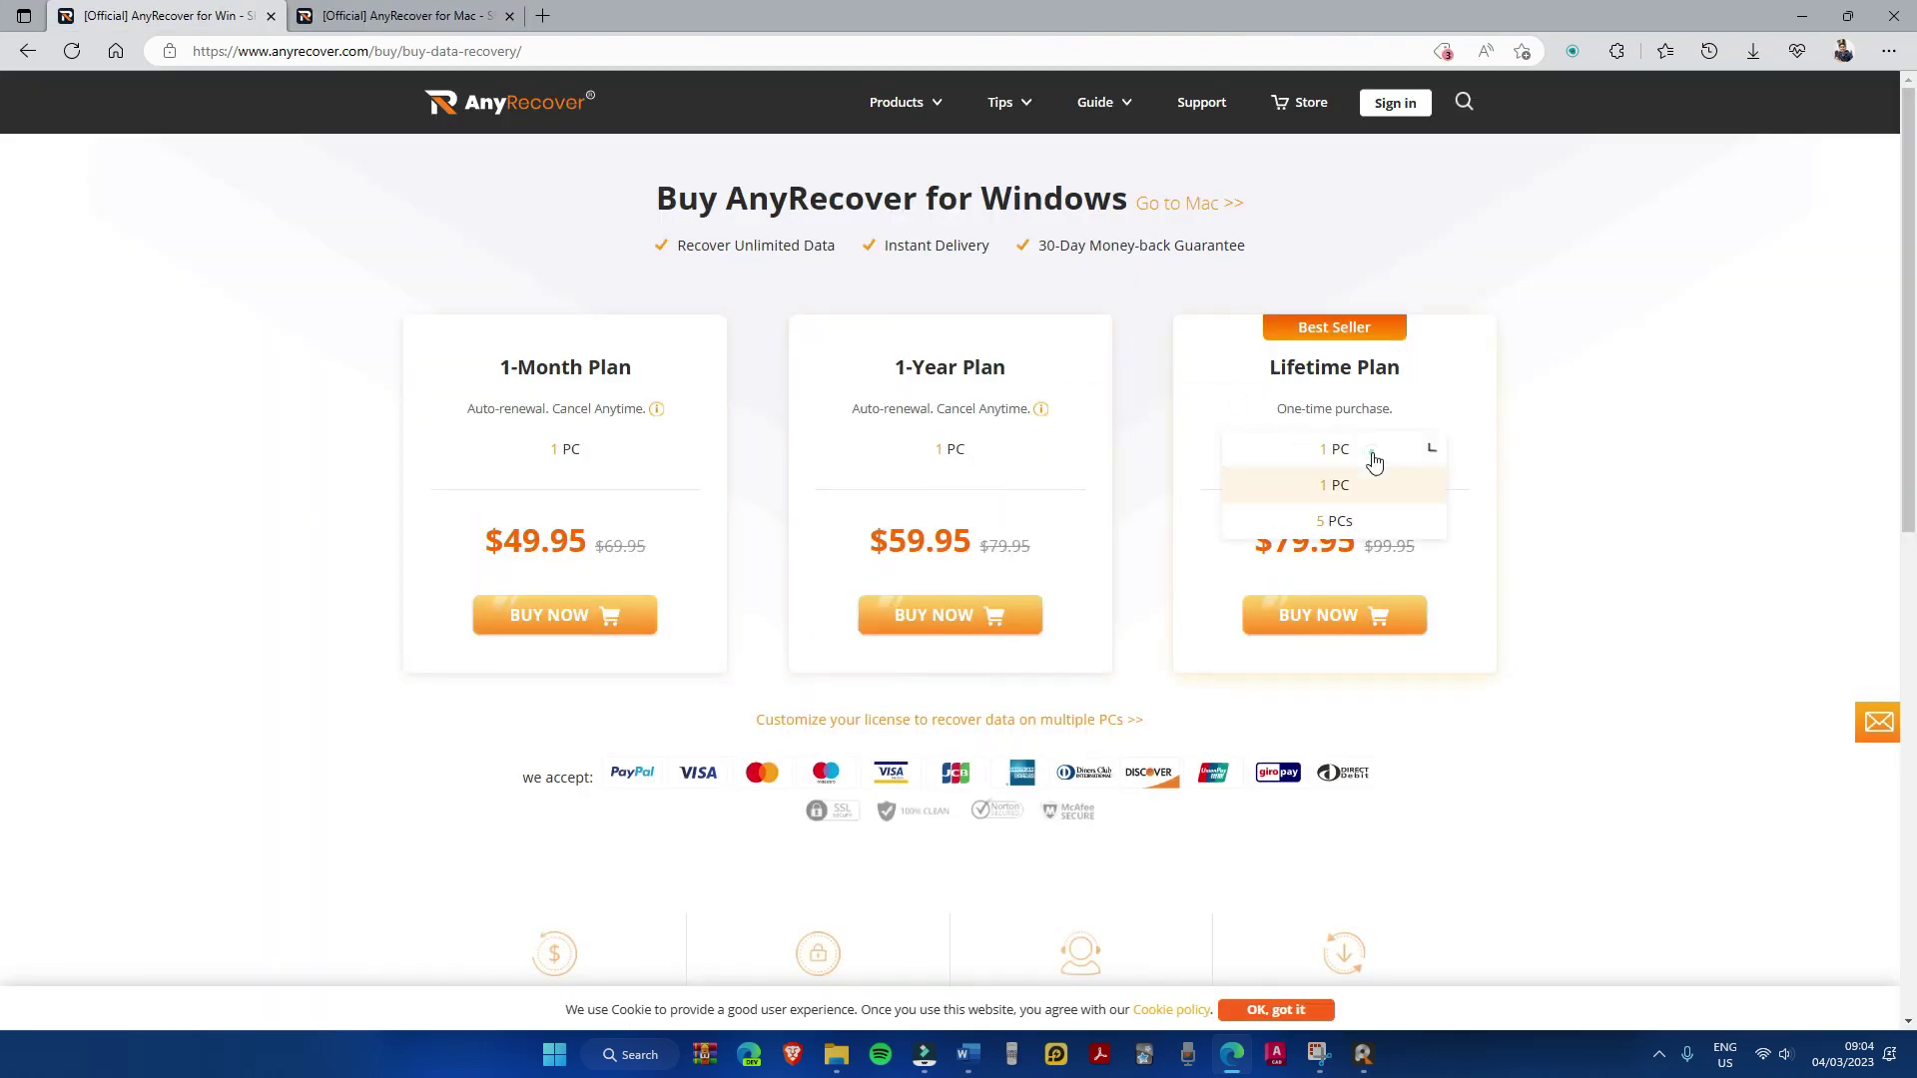
left_click(1369, 520)
left_click(405, 16)
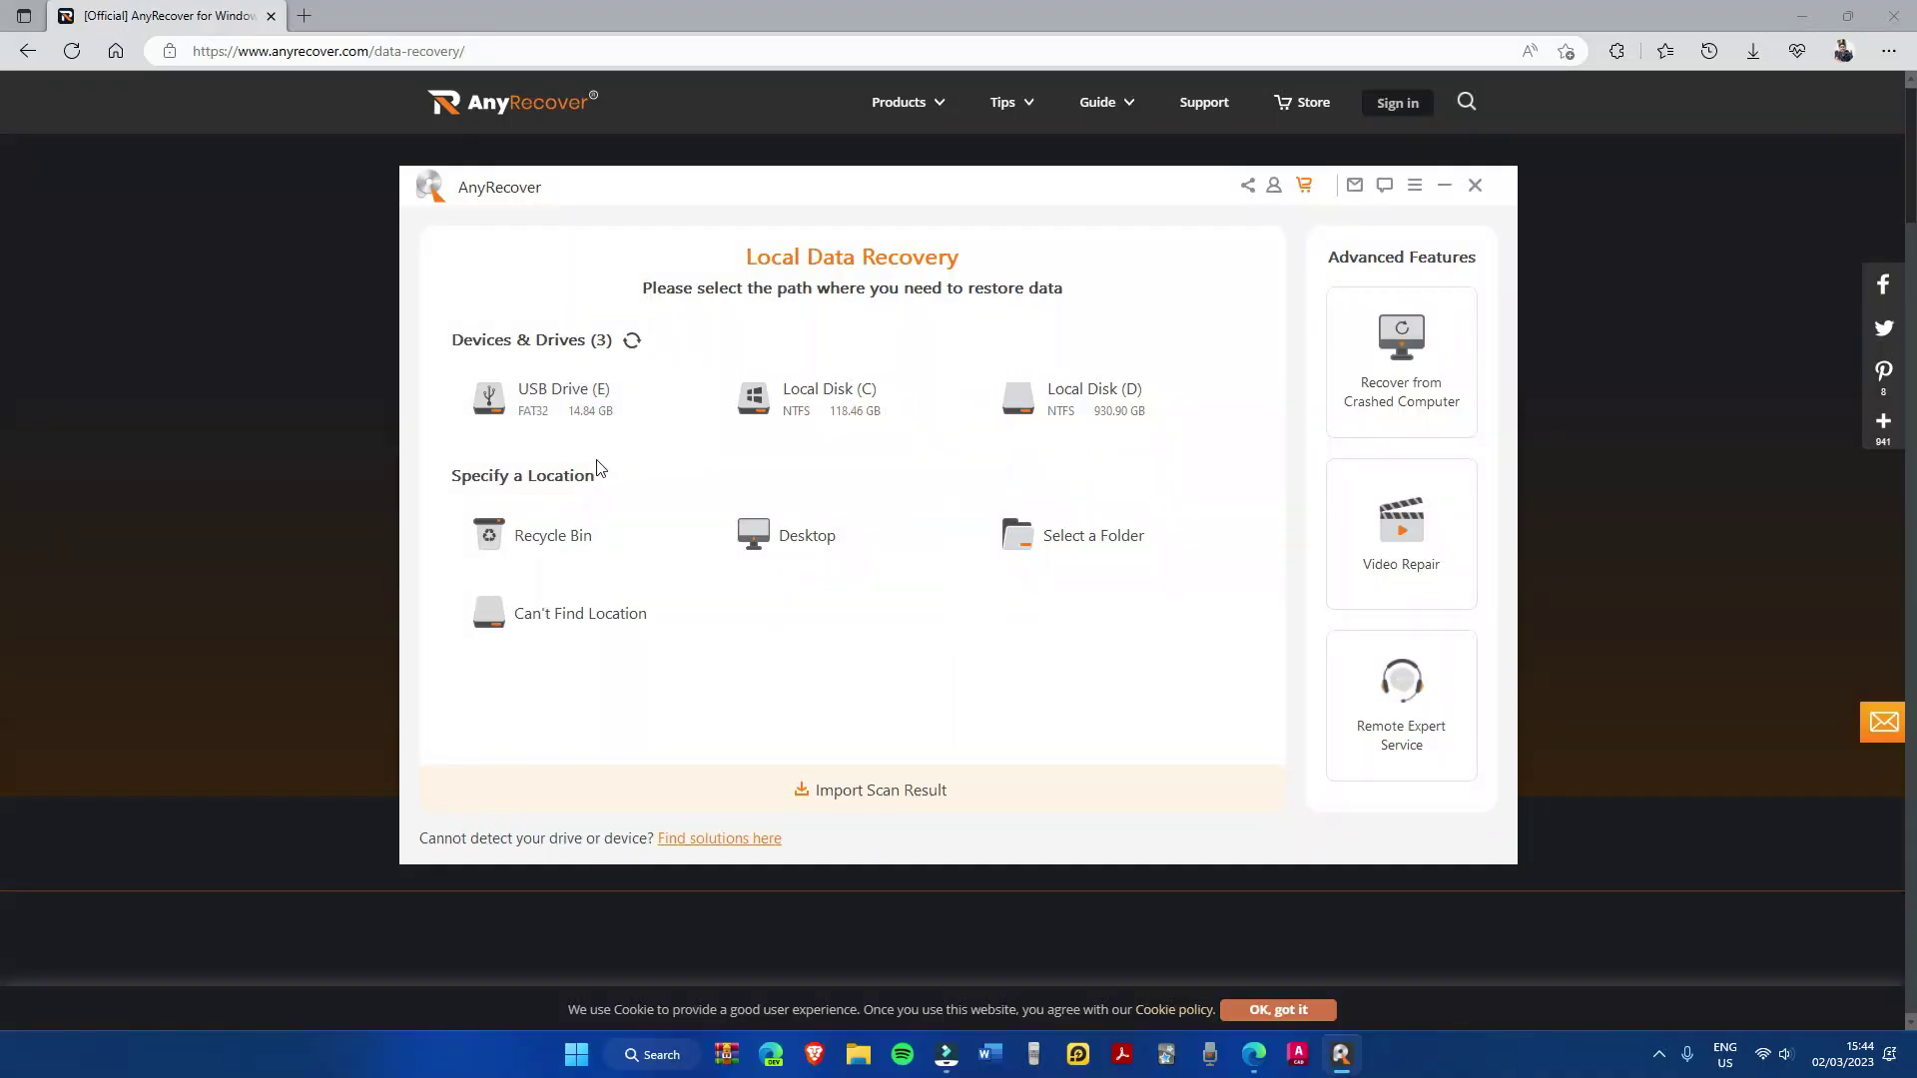
Step: Scan USB Drive (E), finding 565 files (21.06 GB) including 27 MP4 videos
left_click(597, 394)
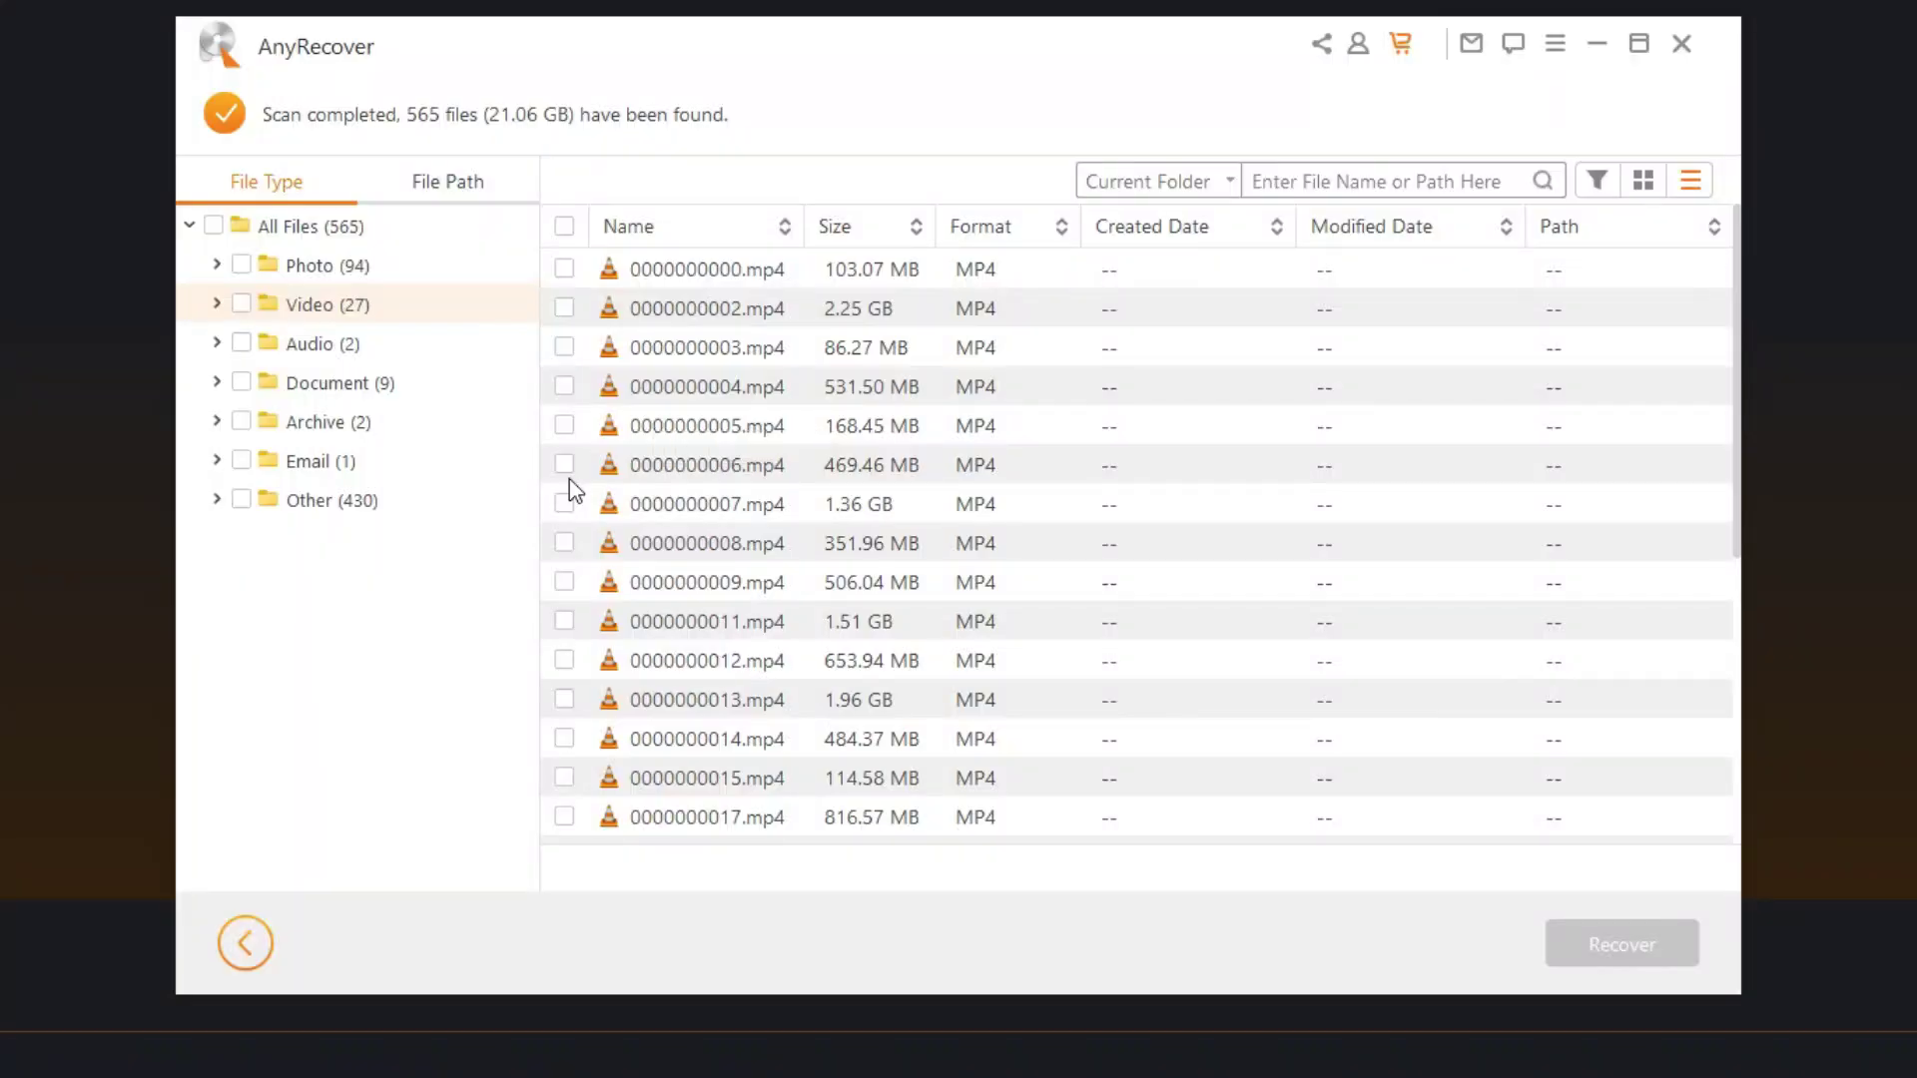
Step: Tick 0000000003.mp4, preview its aerial beach footage, and start recovering it
left_click(768, 339)
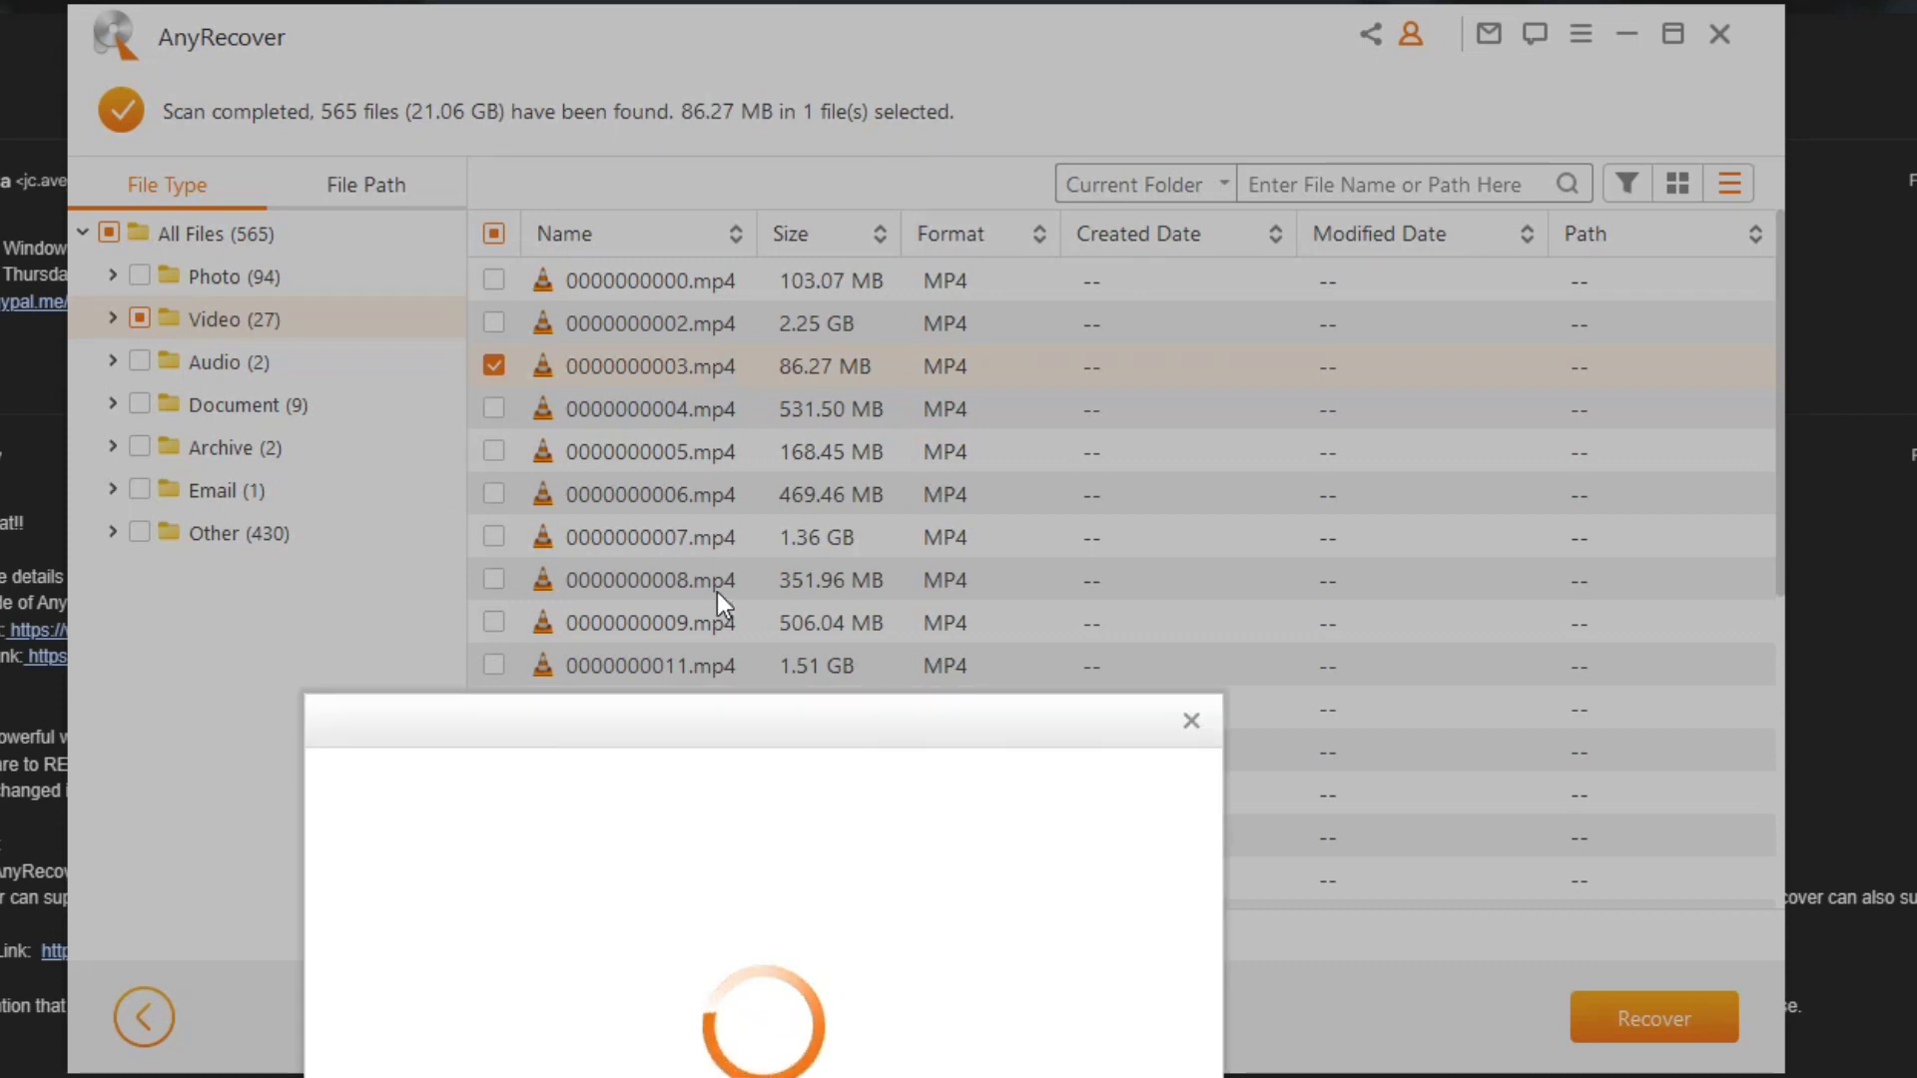
left_click_drag(789, 719, 901, 158)
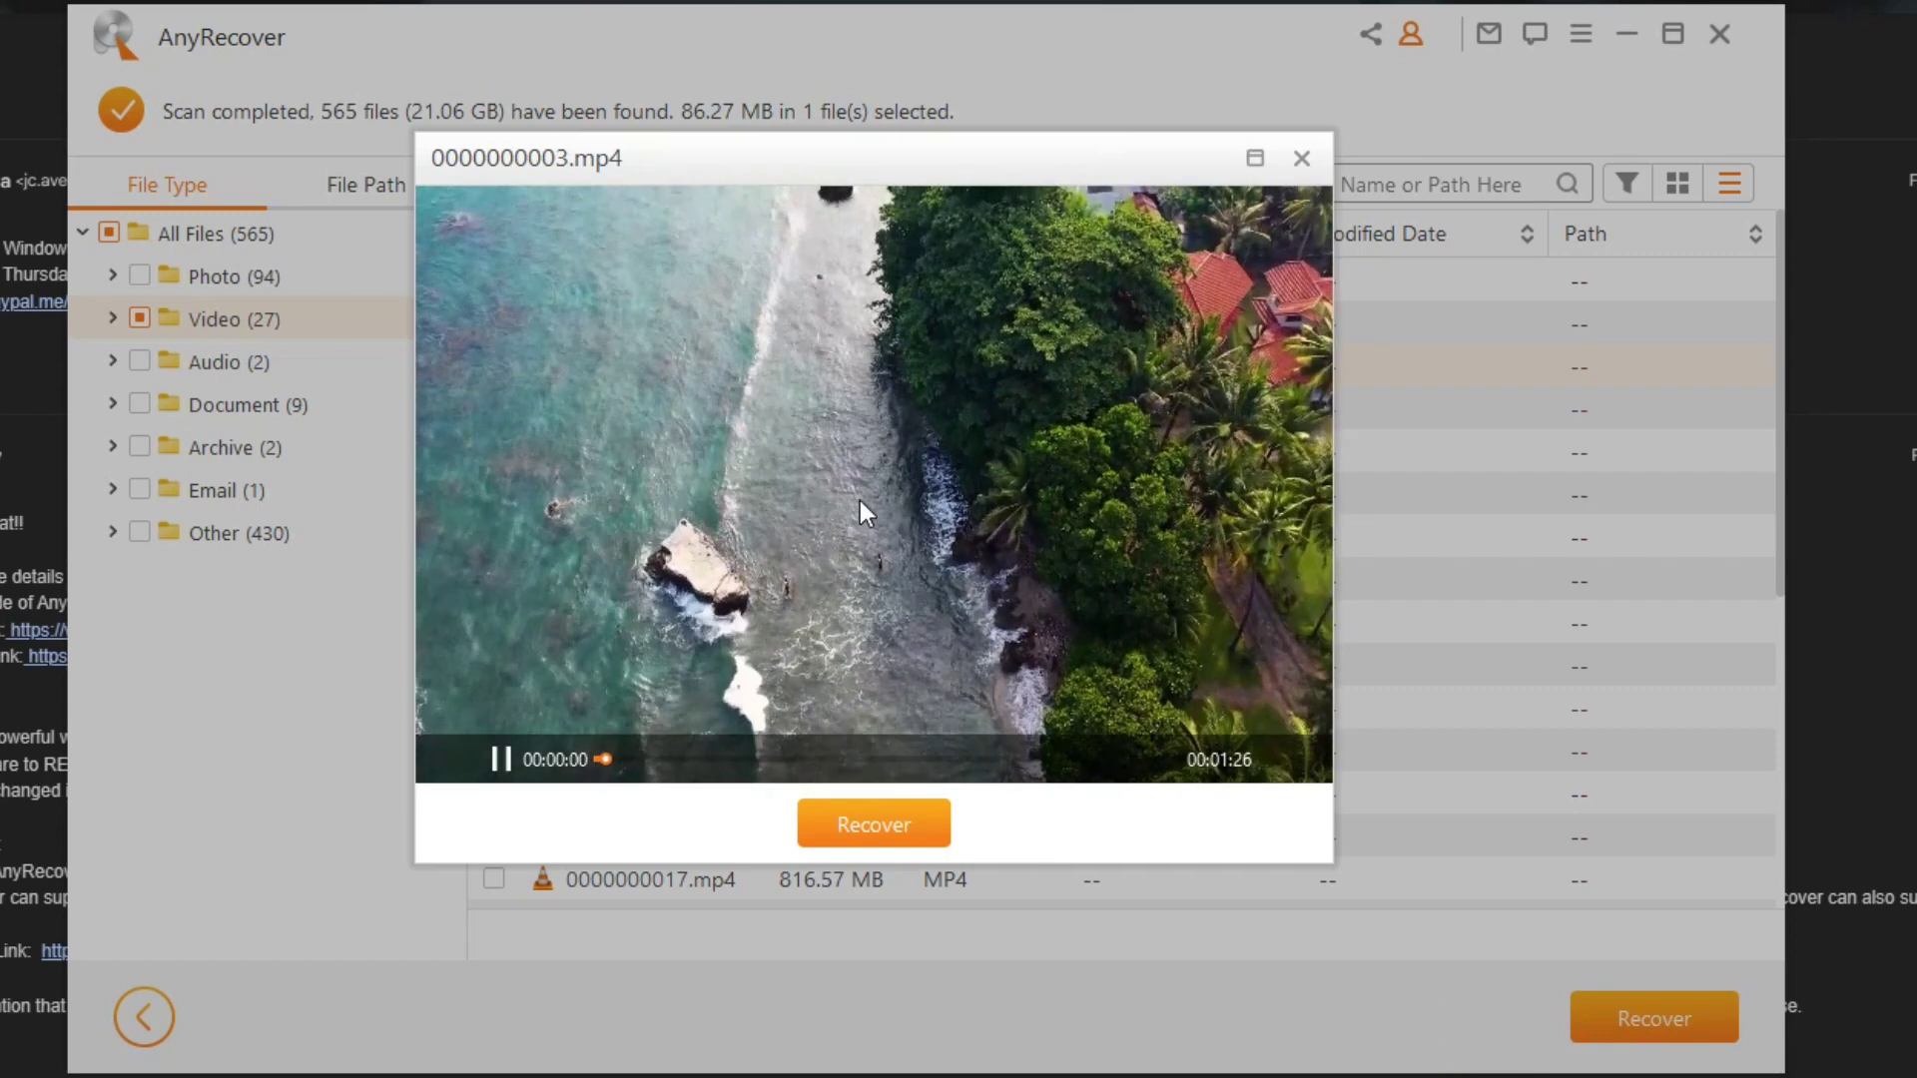
left_click(970, 759)
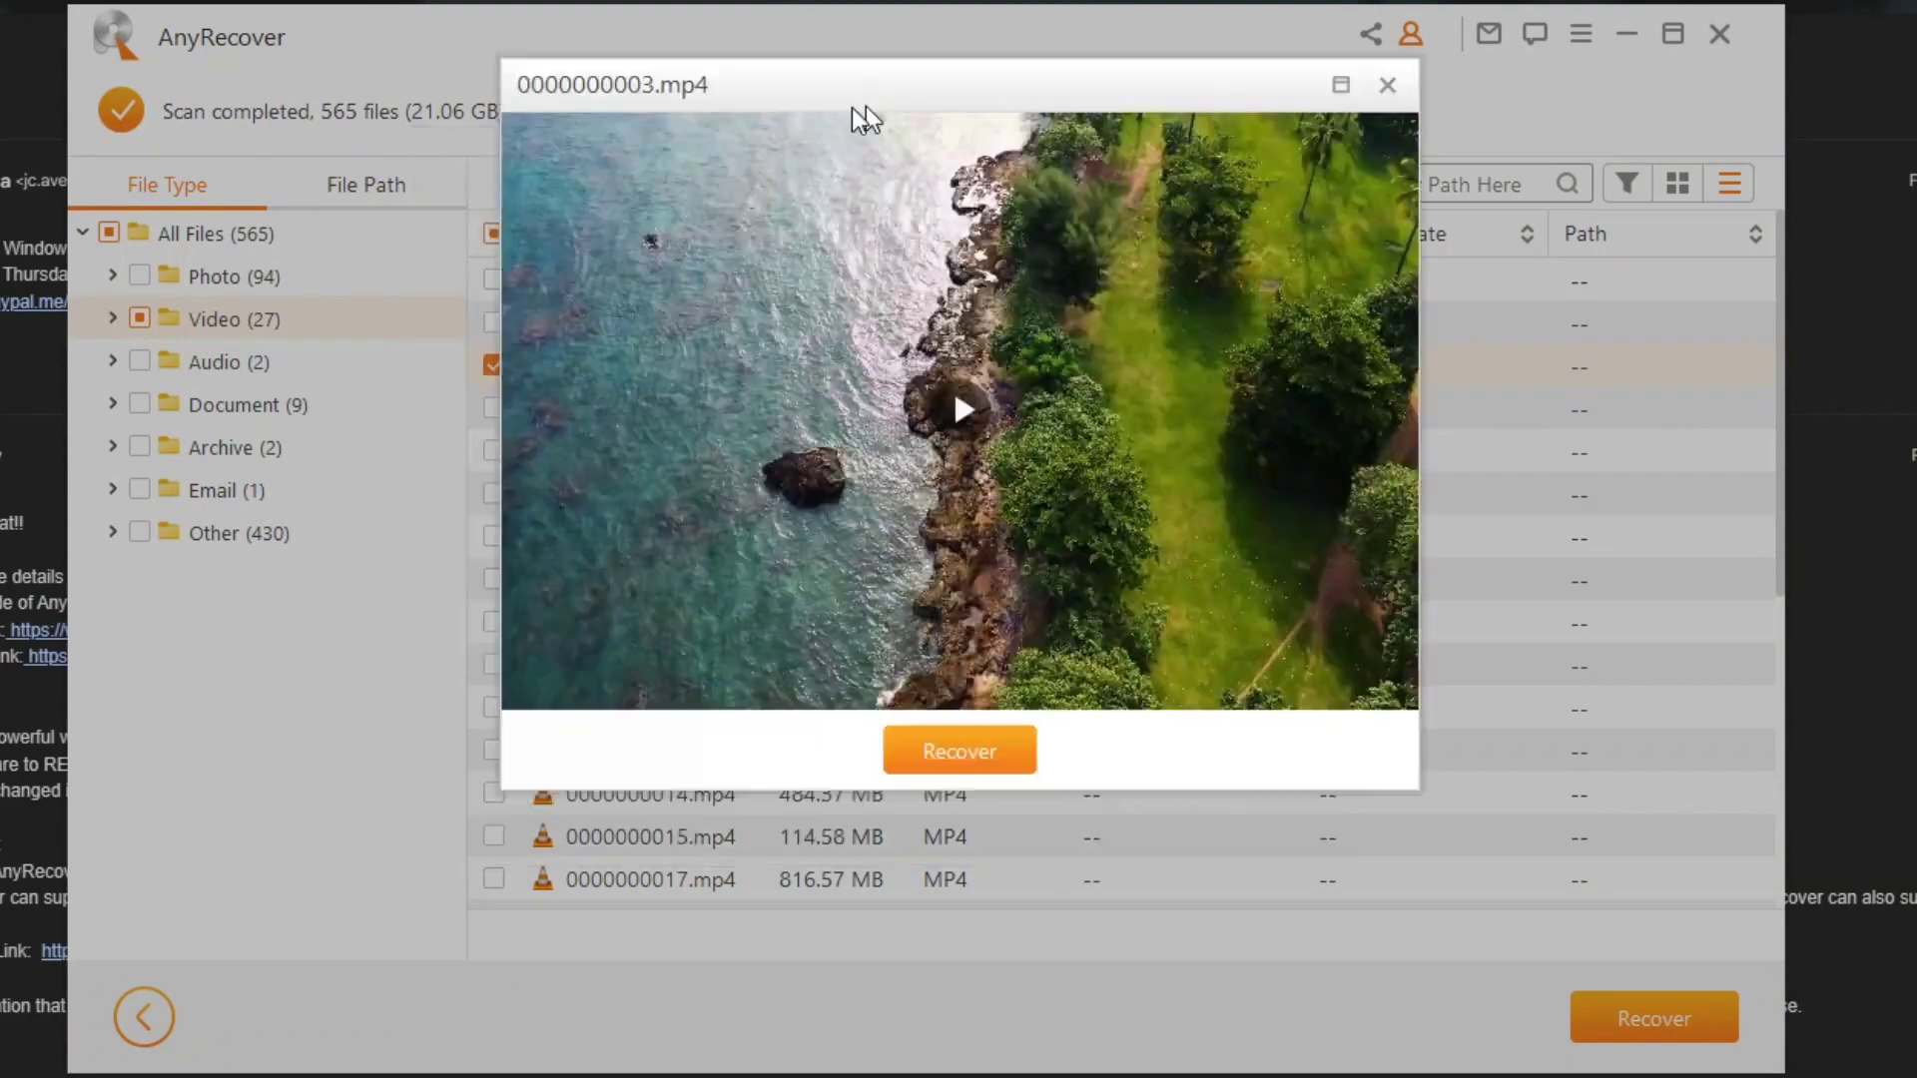
left_click_drag(856, 116, 839, 118)
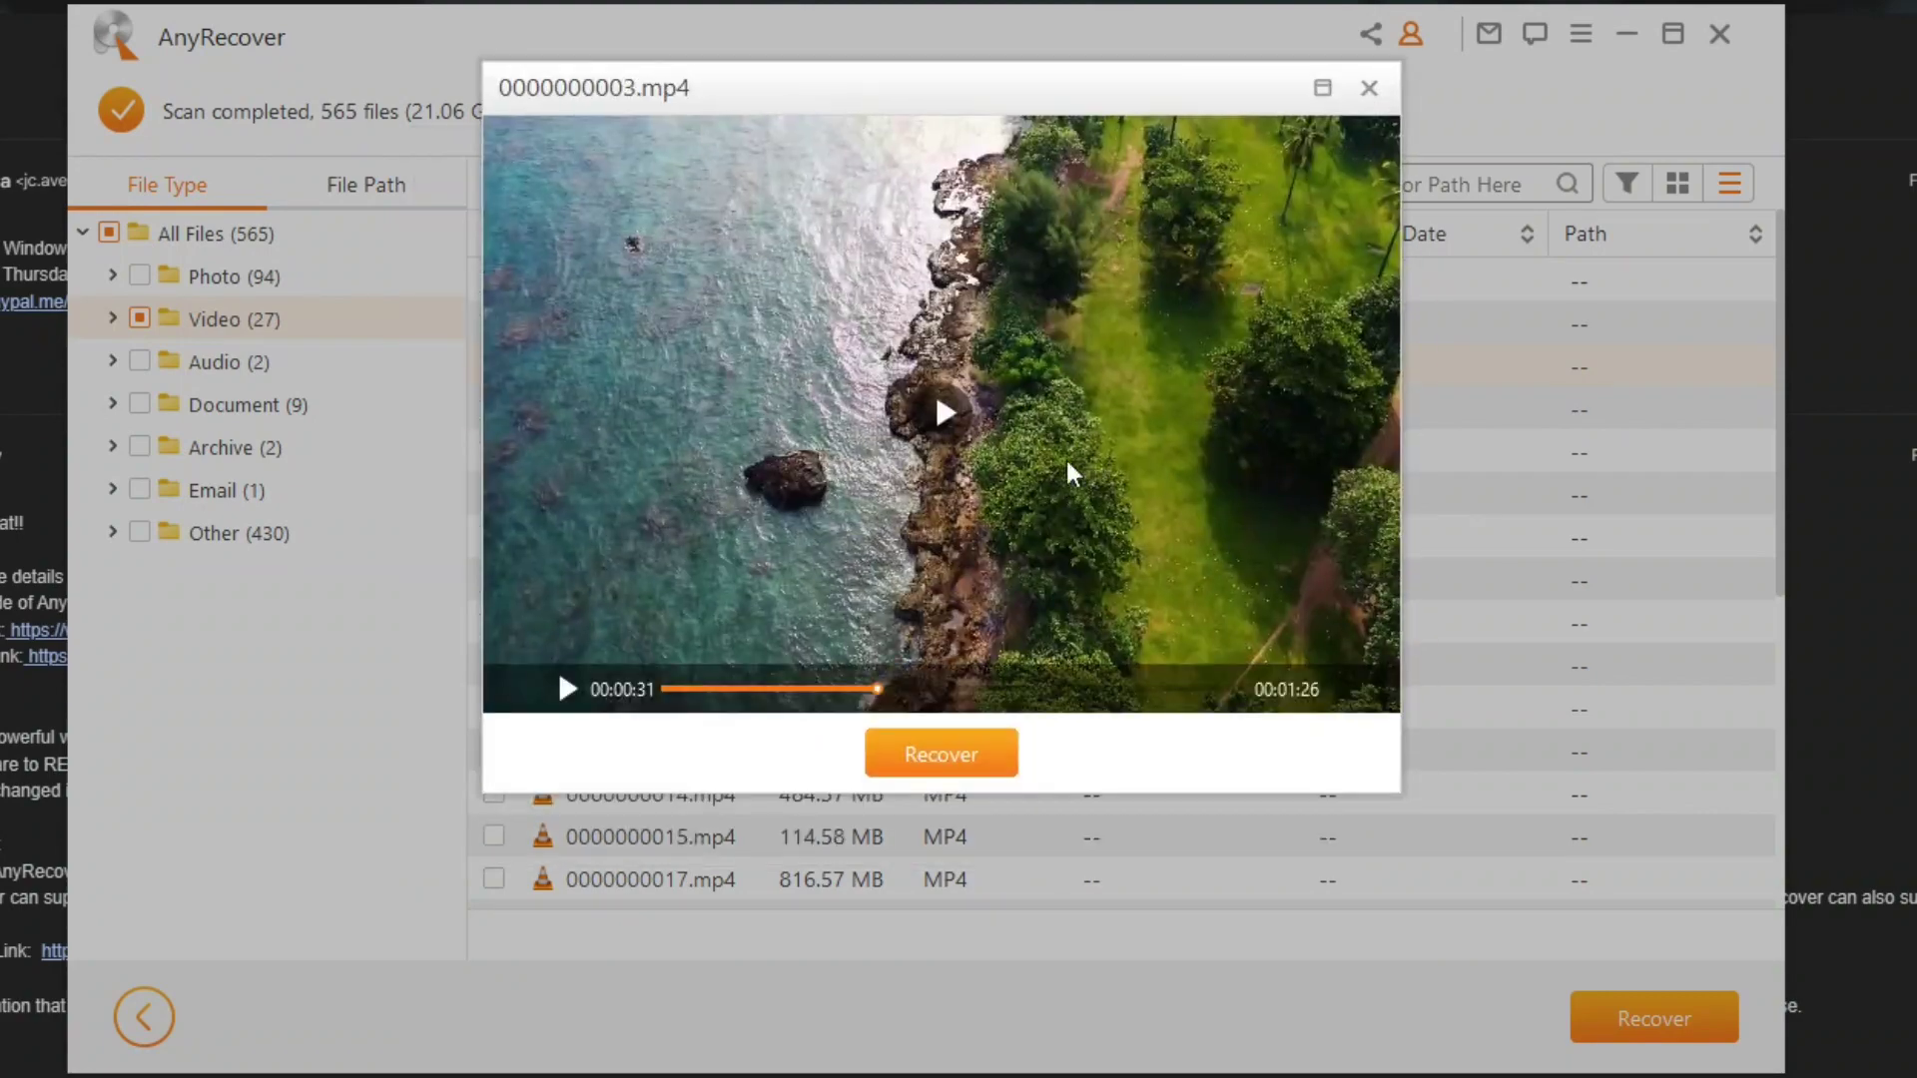
left_click(964, 747)
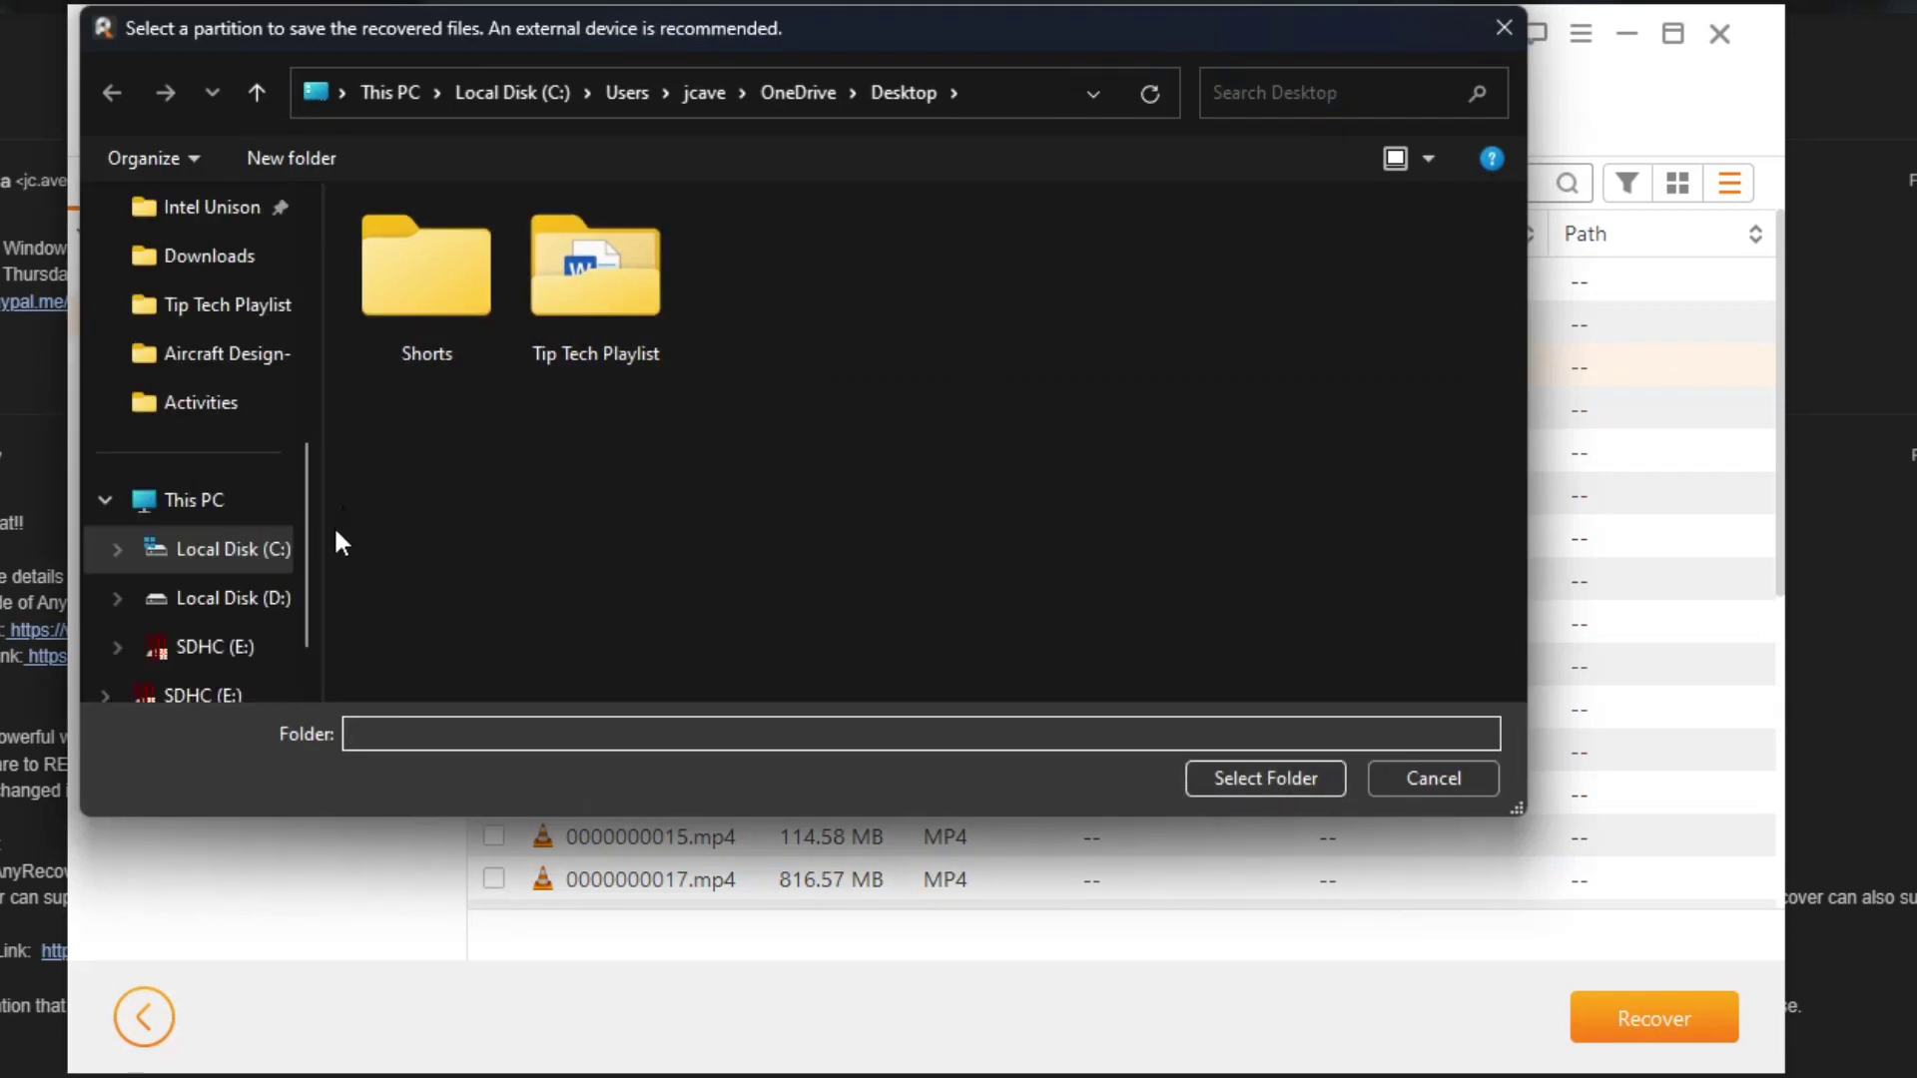
Step: Save 0000000003.mp4 to the Videos 'recovered video' folder and open its MP4 folder
left_click_drag(300, 511, 296, 197)
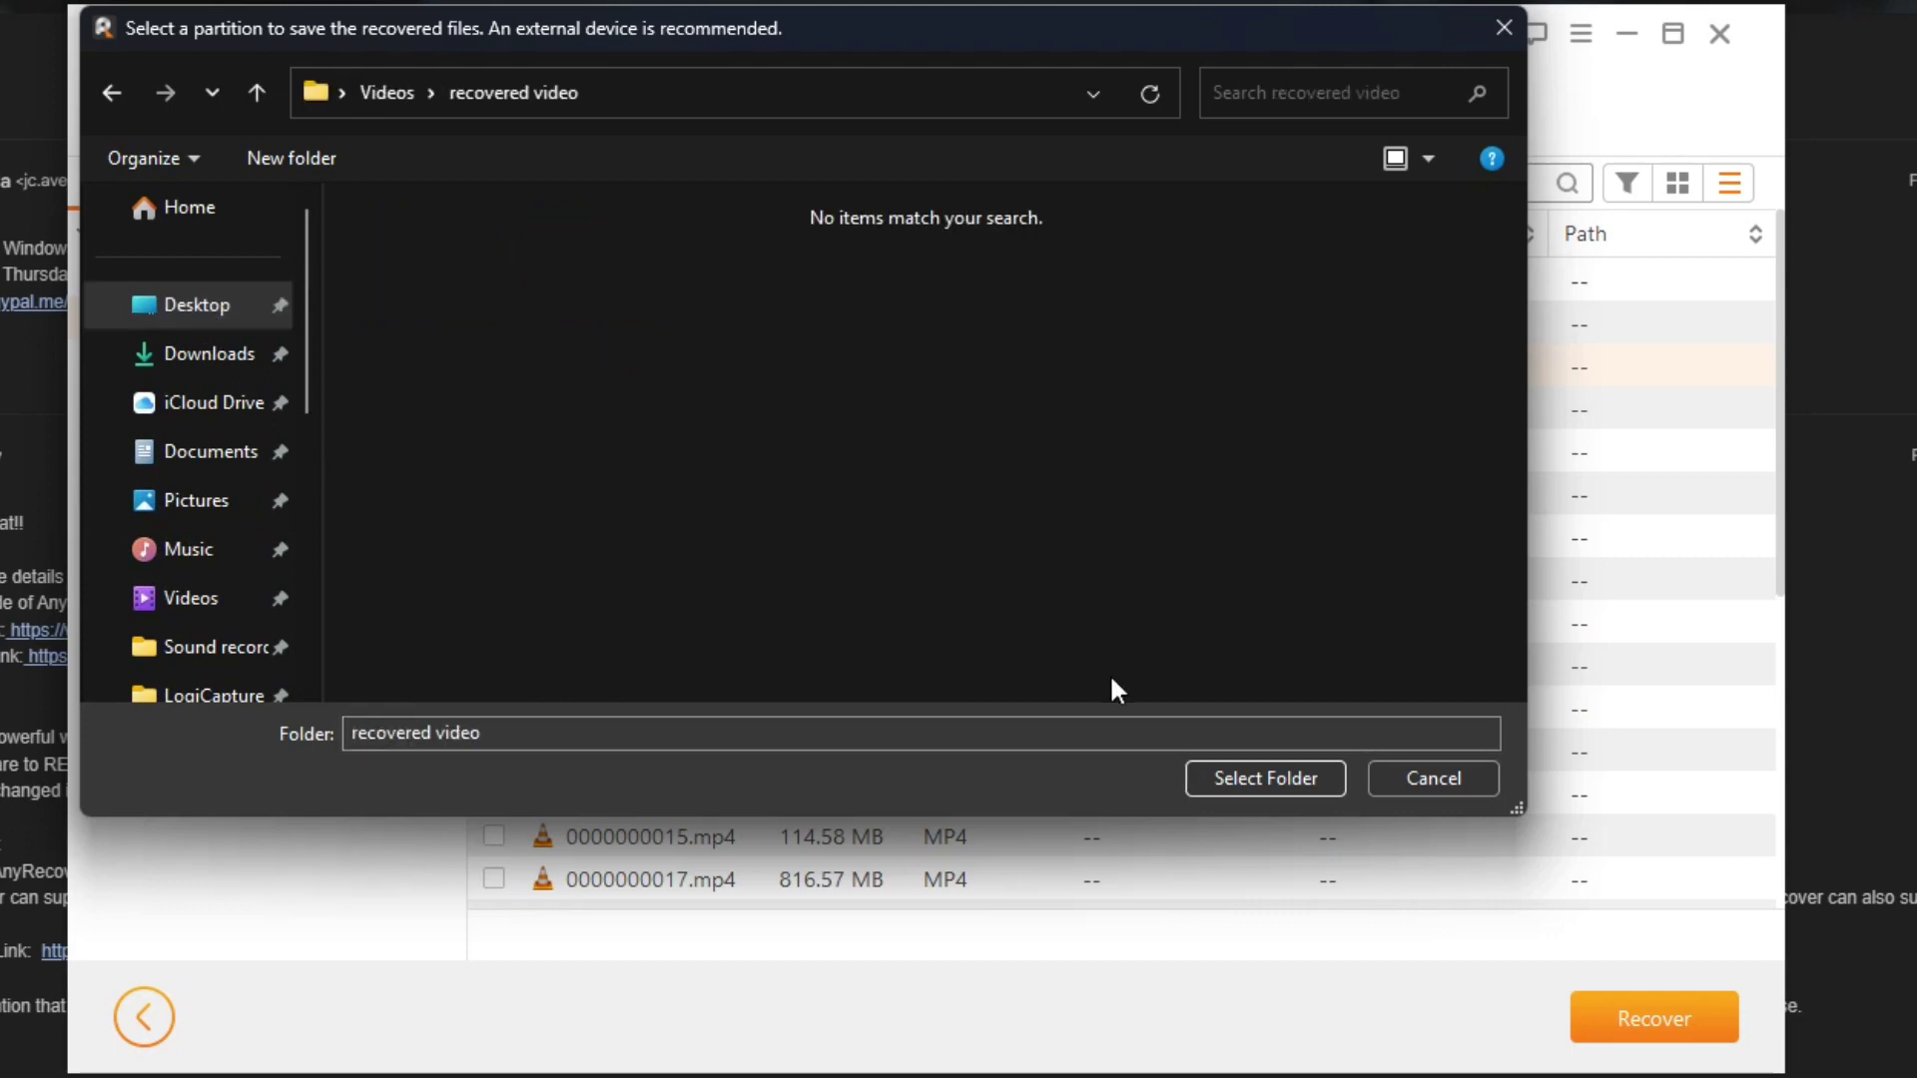
left_click(1272, 787)
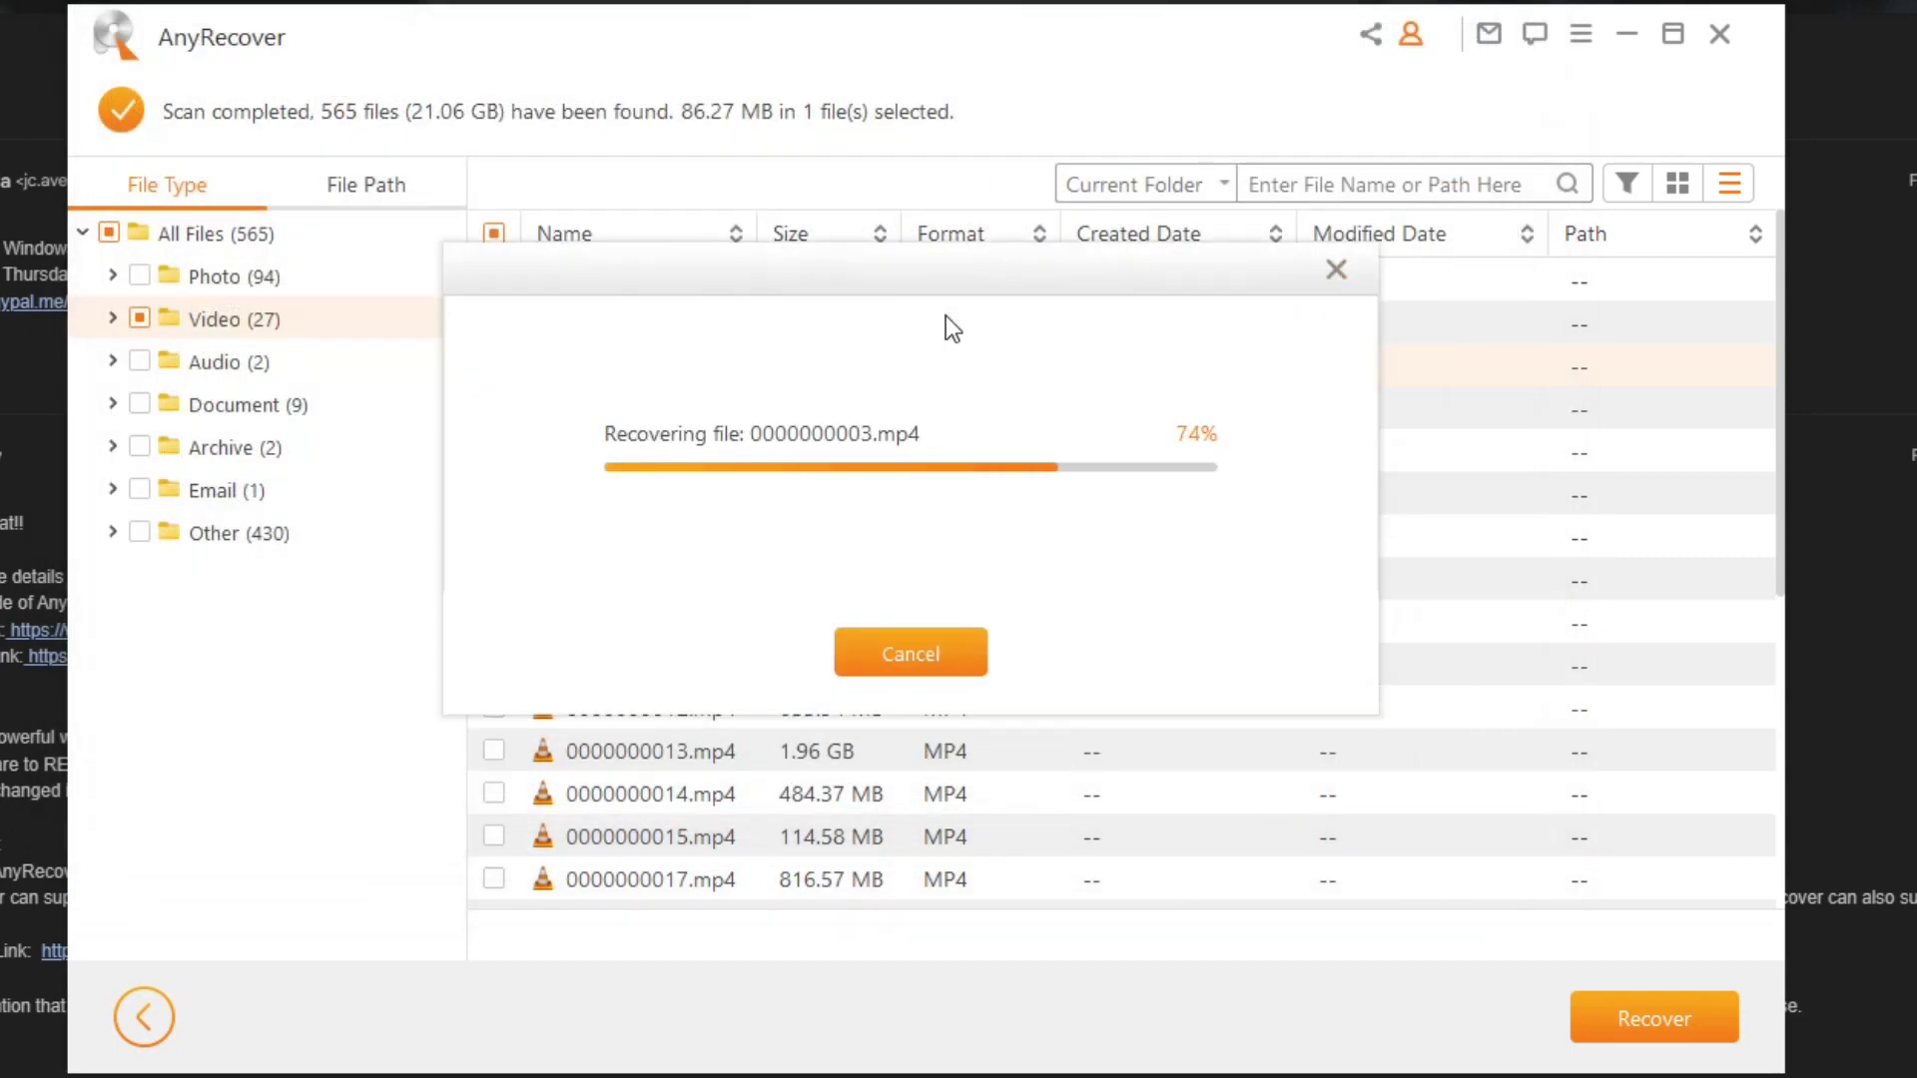
left_click(1345, 269)
left_click(418, 379)
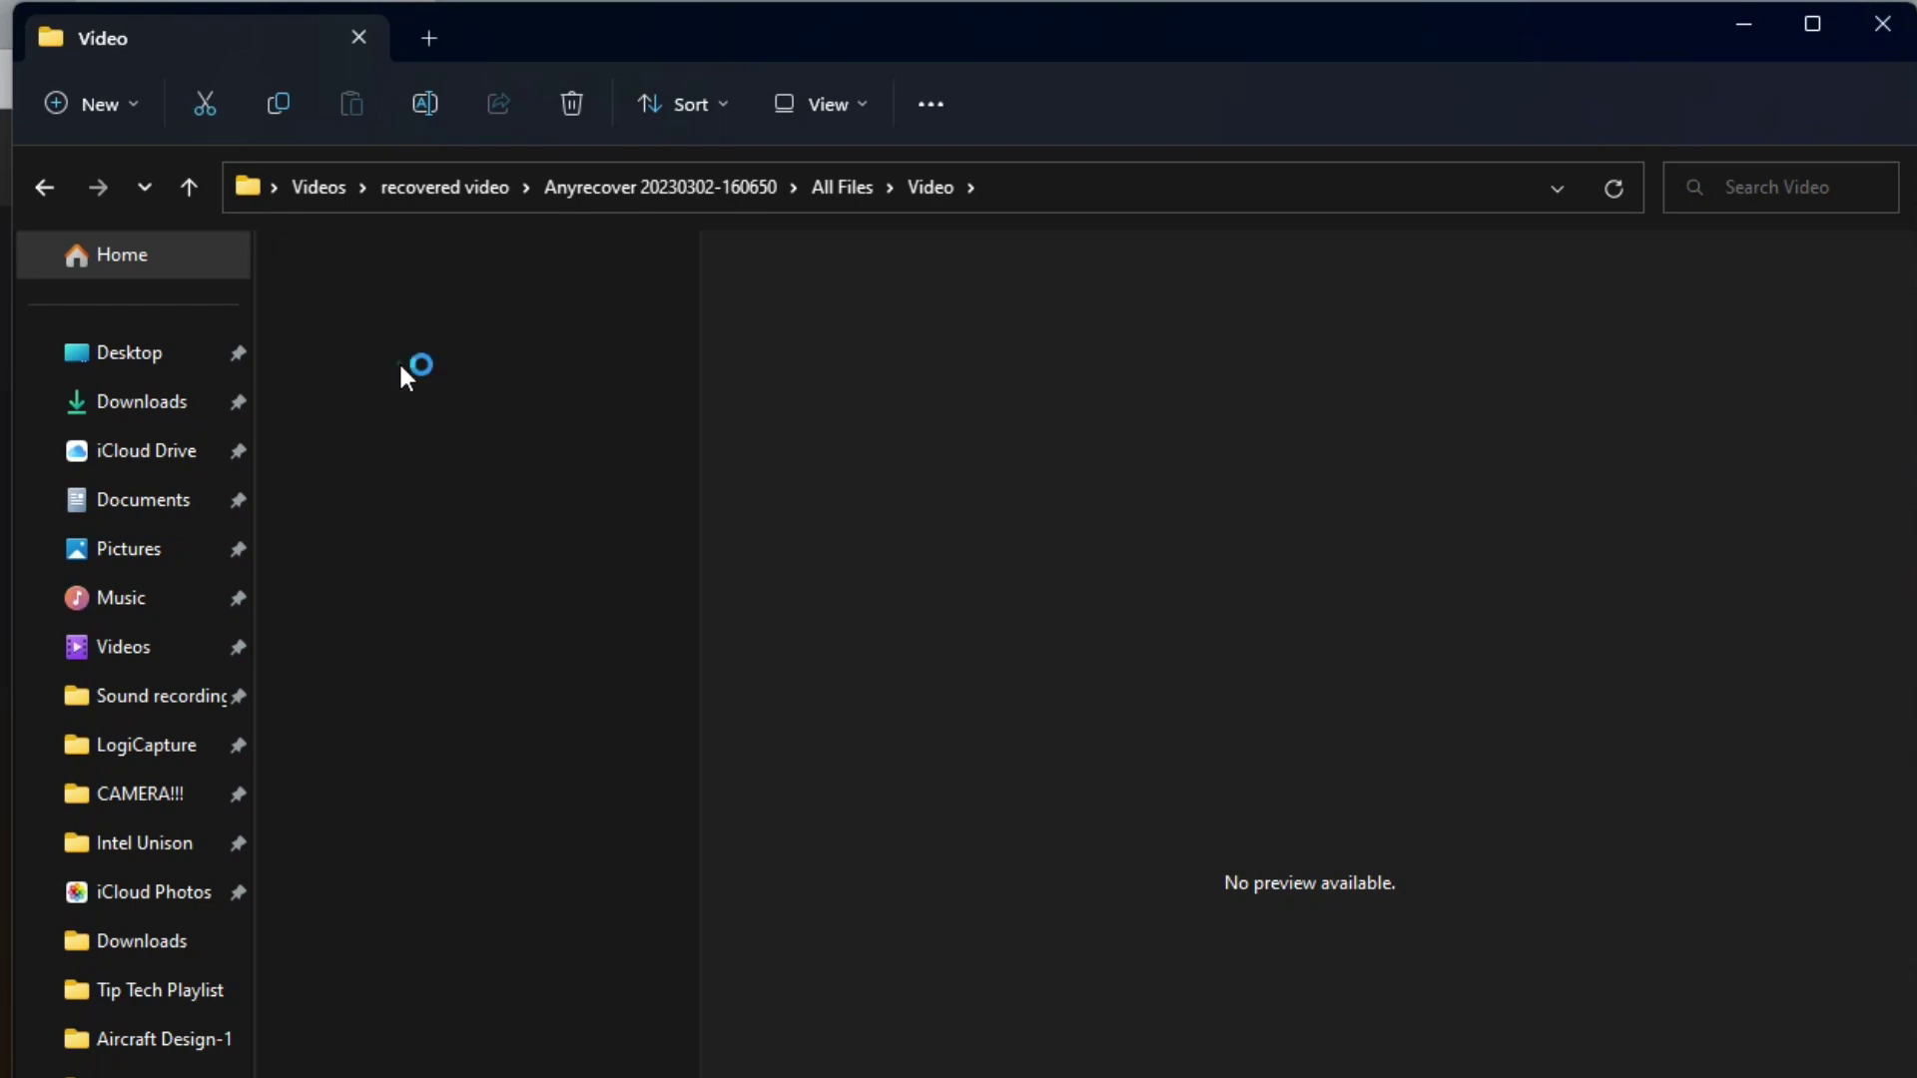
double_click(398, 361)
left_click(398, 361)
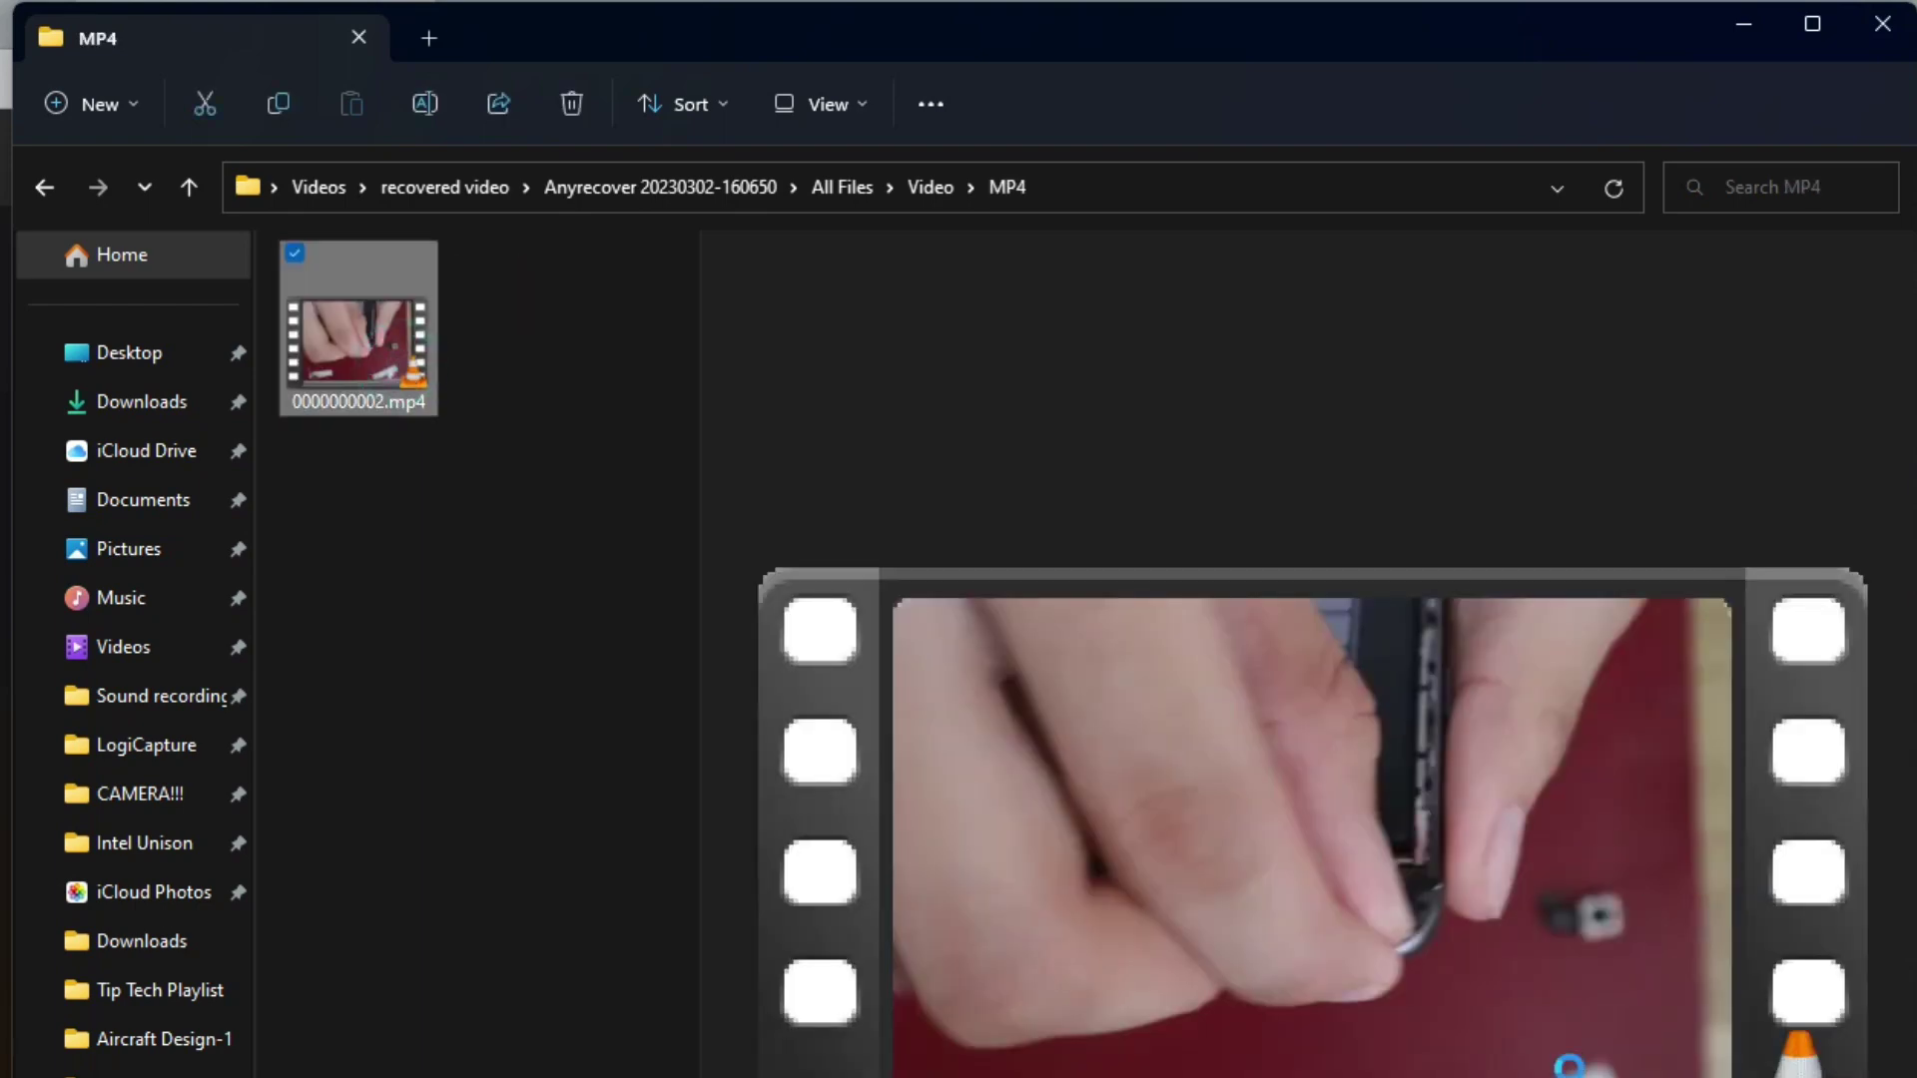